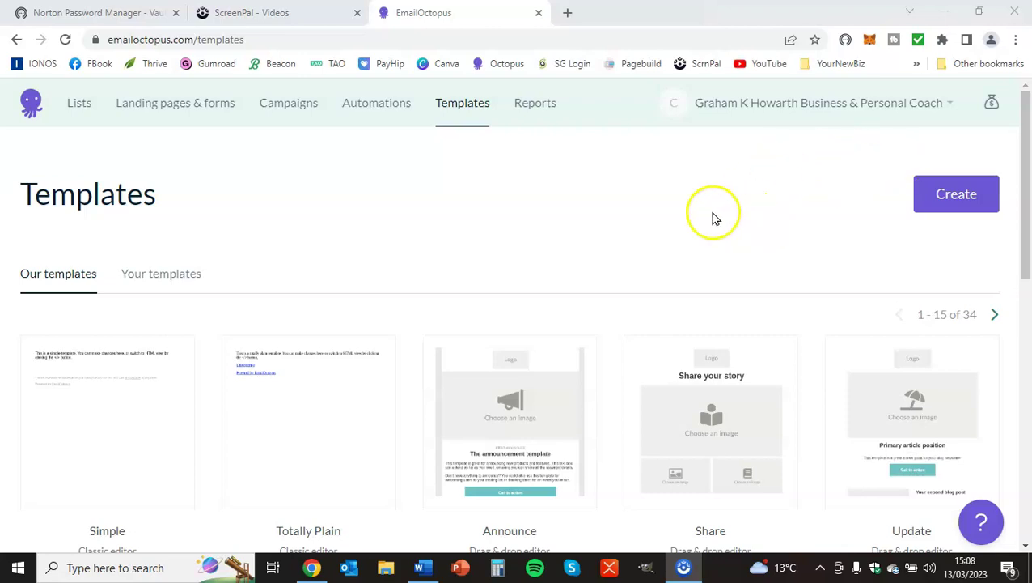
Step: Filter the landing pages and forms list to landing pages and open the Time management landing page for editing
click(161, 110)
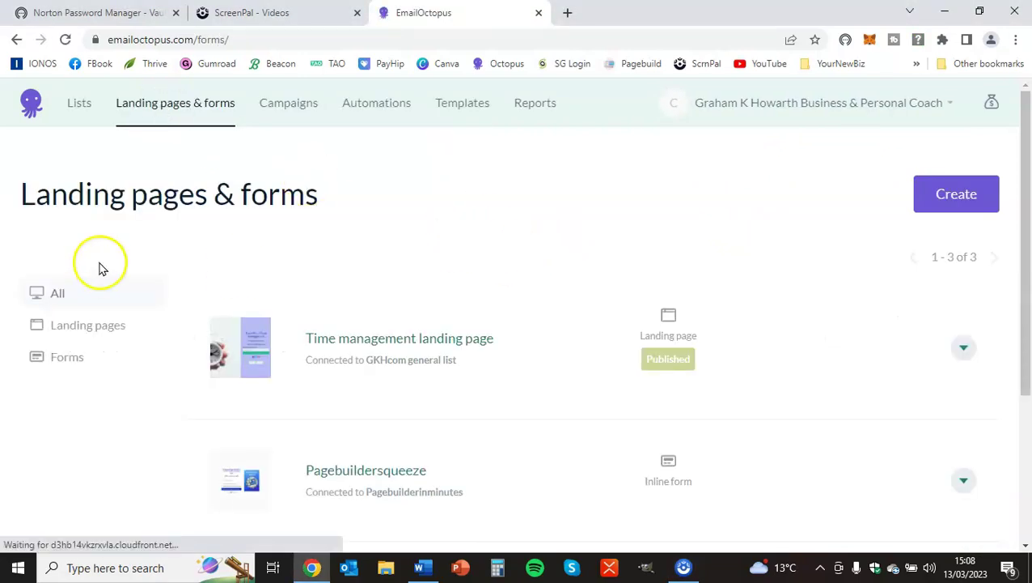
click(109, 295)
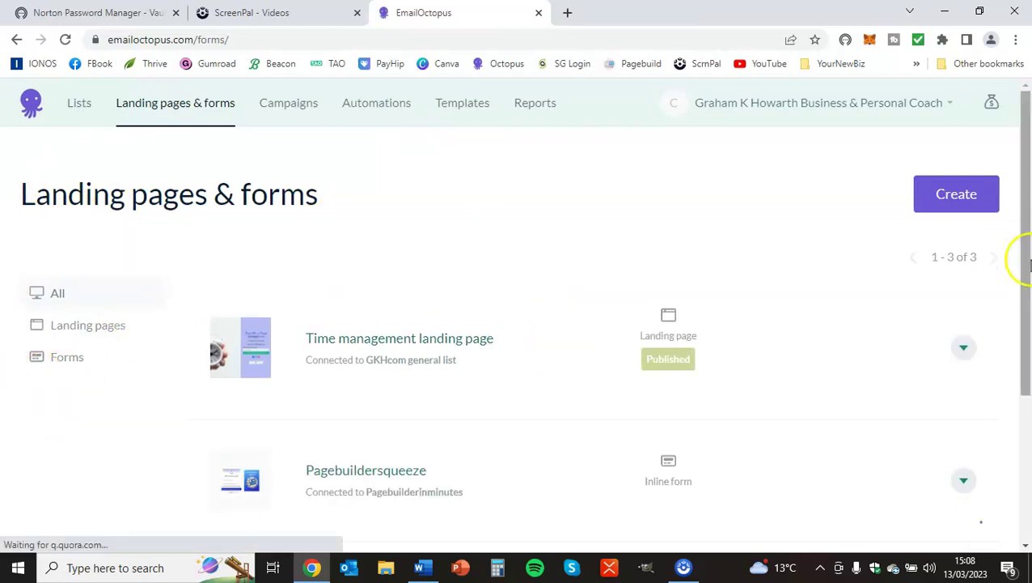
drag(1023, 261, 1024, 453)
drag(1025, 413, 1024, 263)
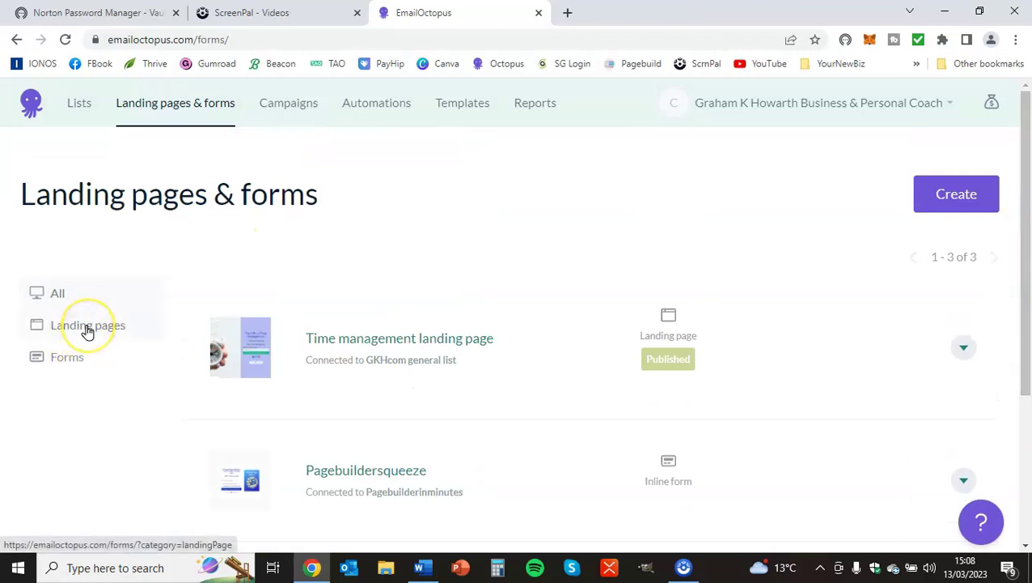
click(63, 368)
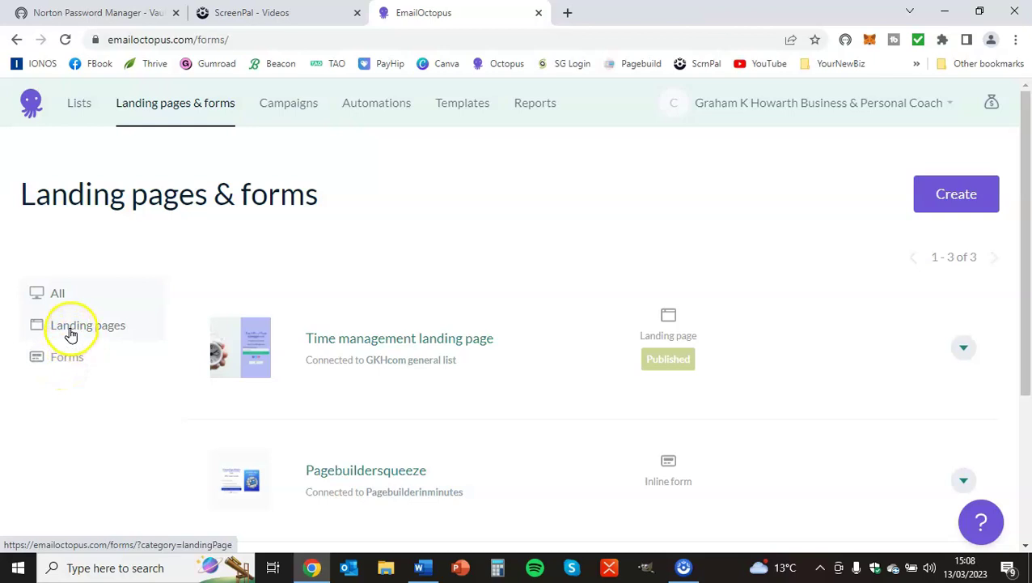
click(71, 324)
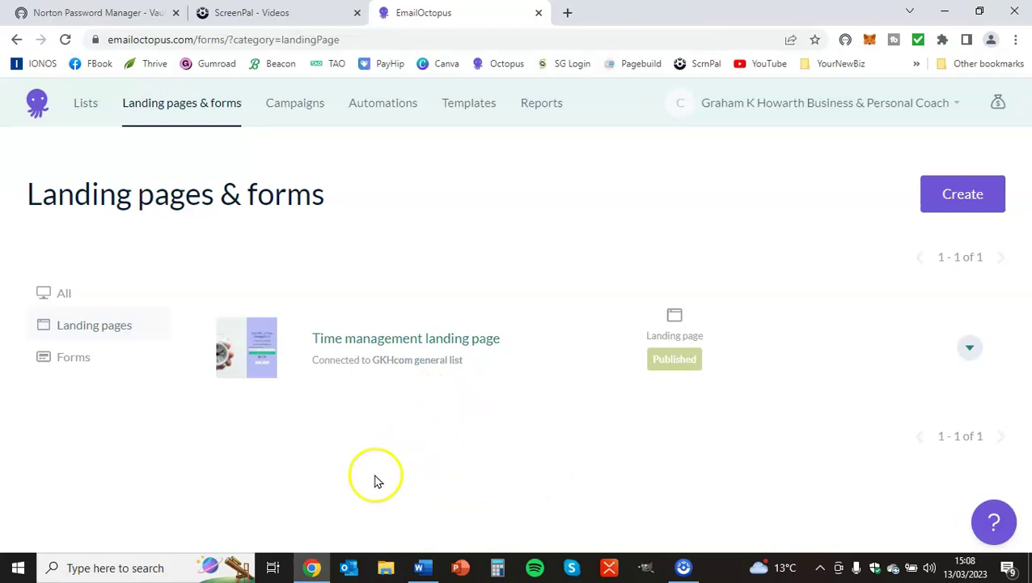
click(399, 344)
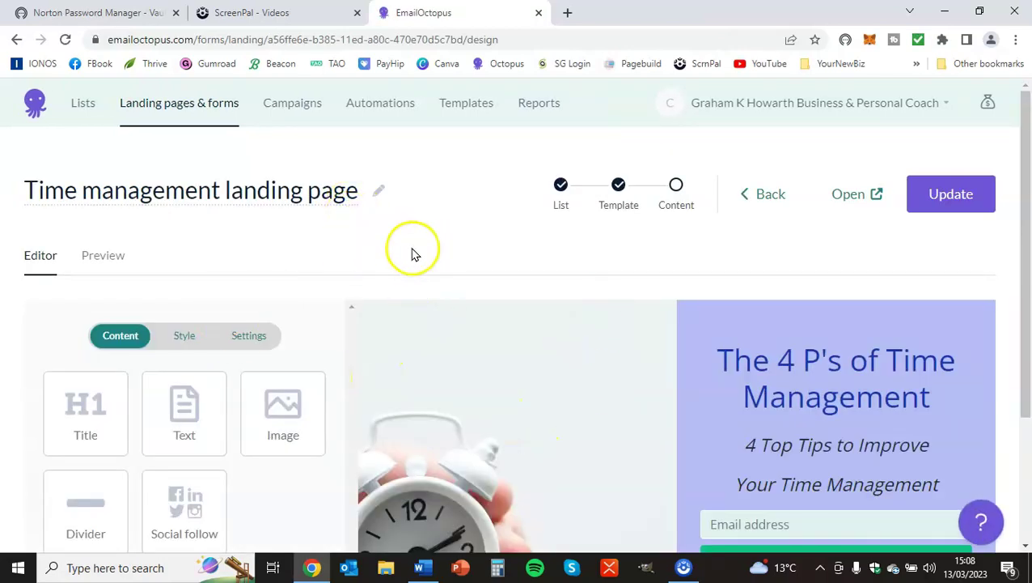
Step: Preview the full desktop version of the Time management landing page and return to its editor
click(103, 259)
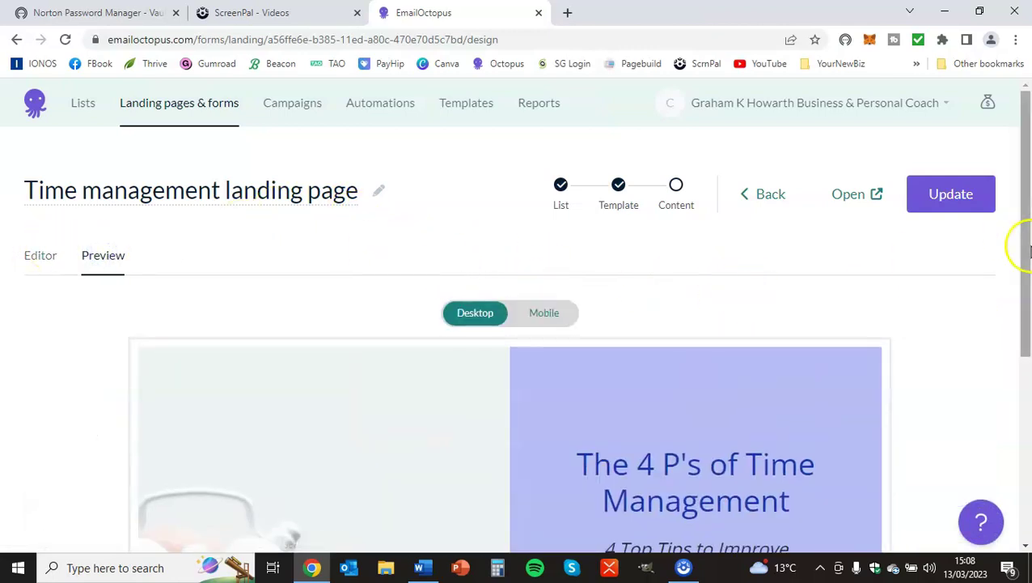
drag(1028, 251, 1027, 358)
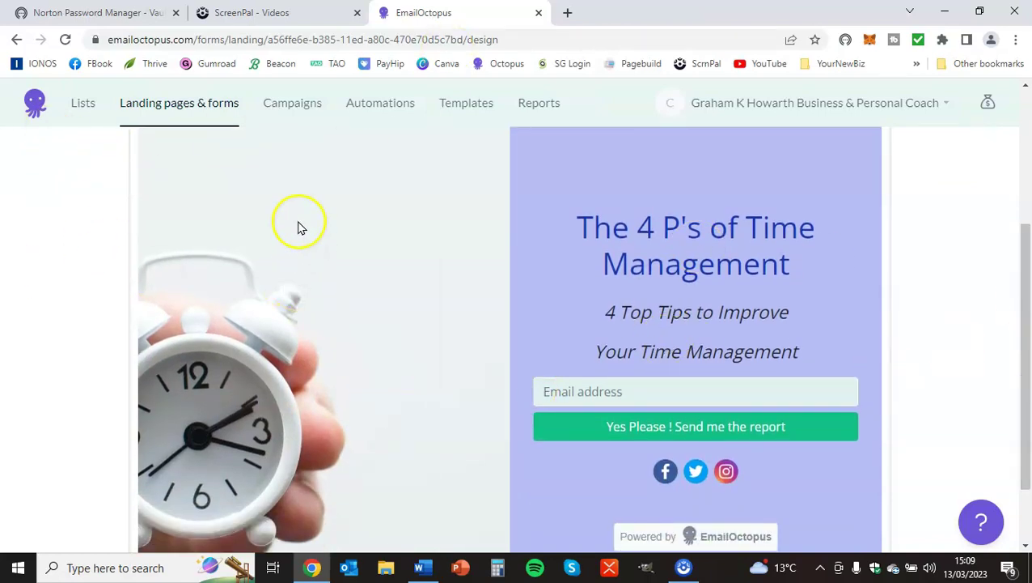
drag(1027, 363, 1028, 180)
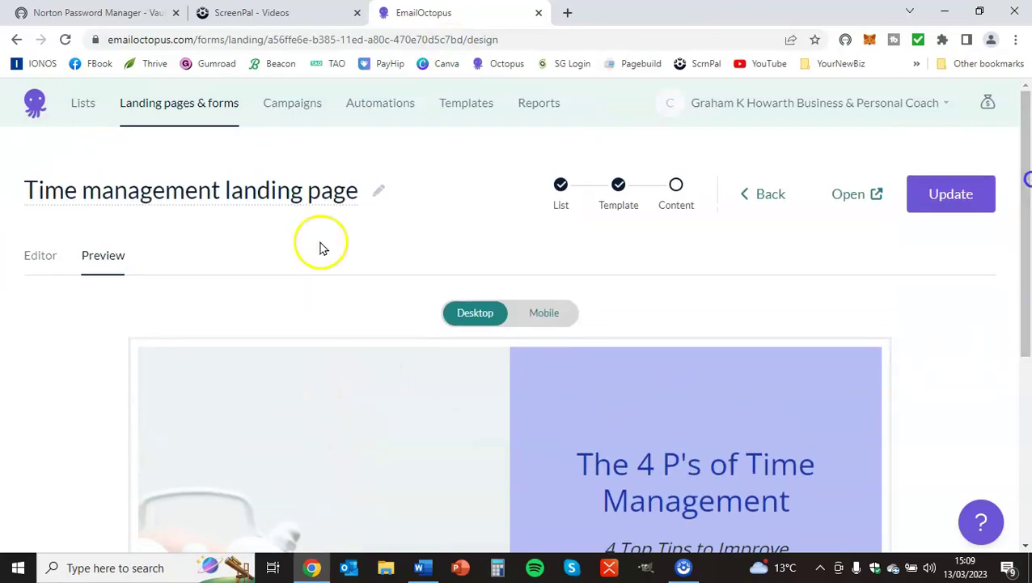
click(41, 258)
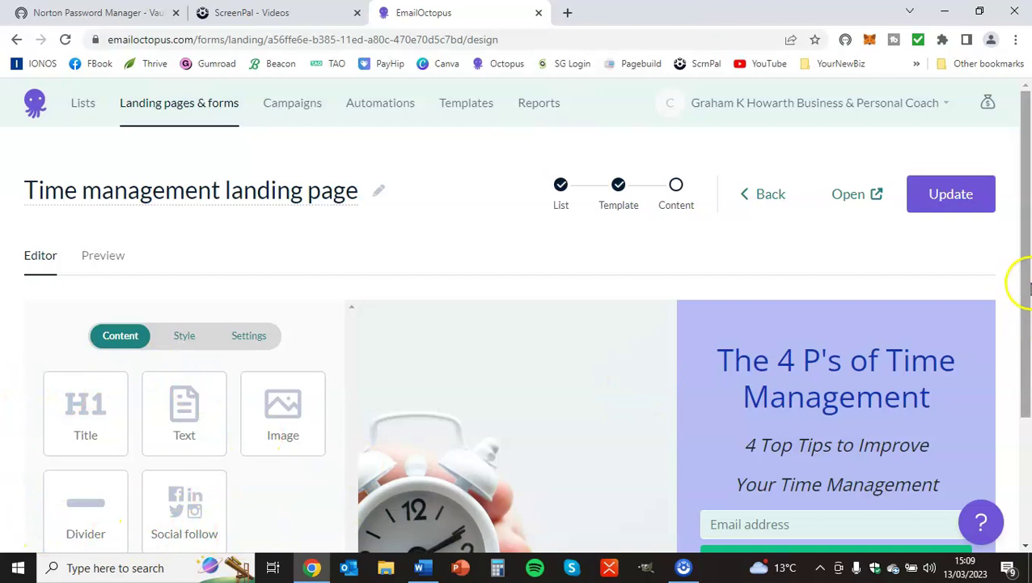
Step: Change the sign-up form's button text to "Yes Please ! Send it to me" and deselect the form
drag(1021, 293, 1023, 412)
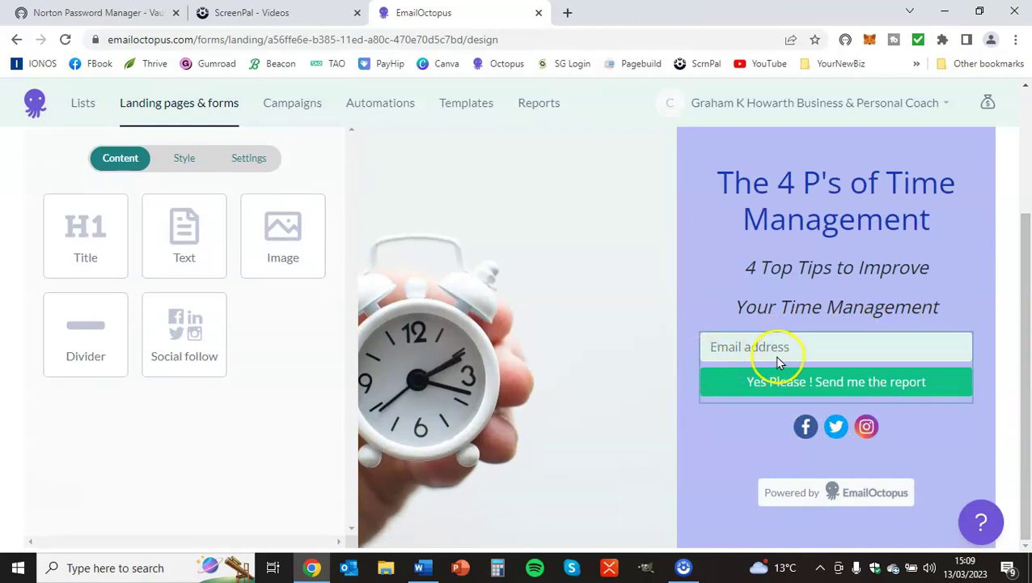
click(725, 398)
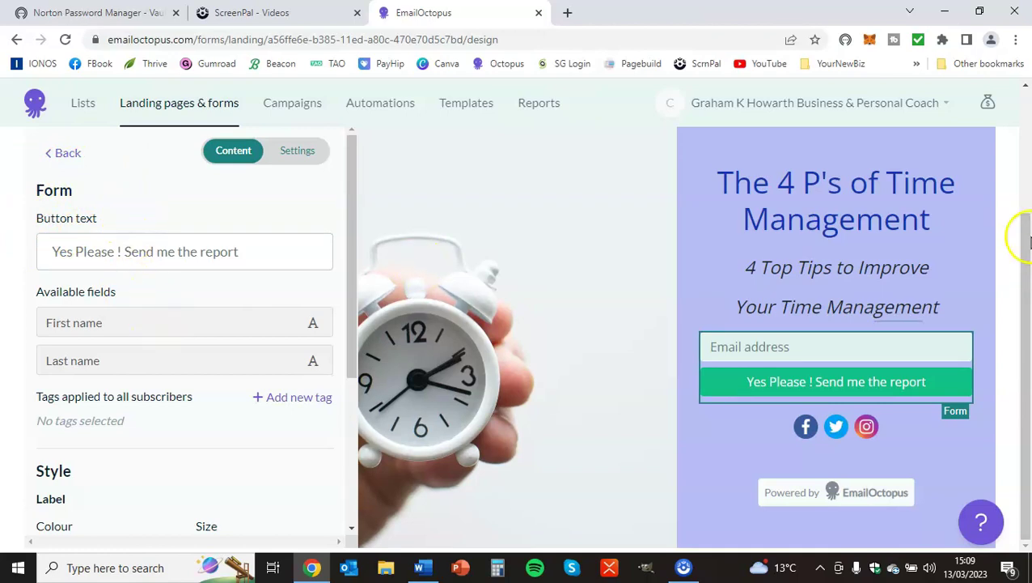
drag(350, 278, 356, 247)
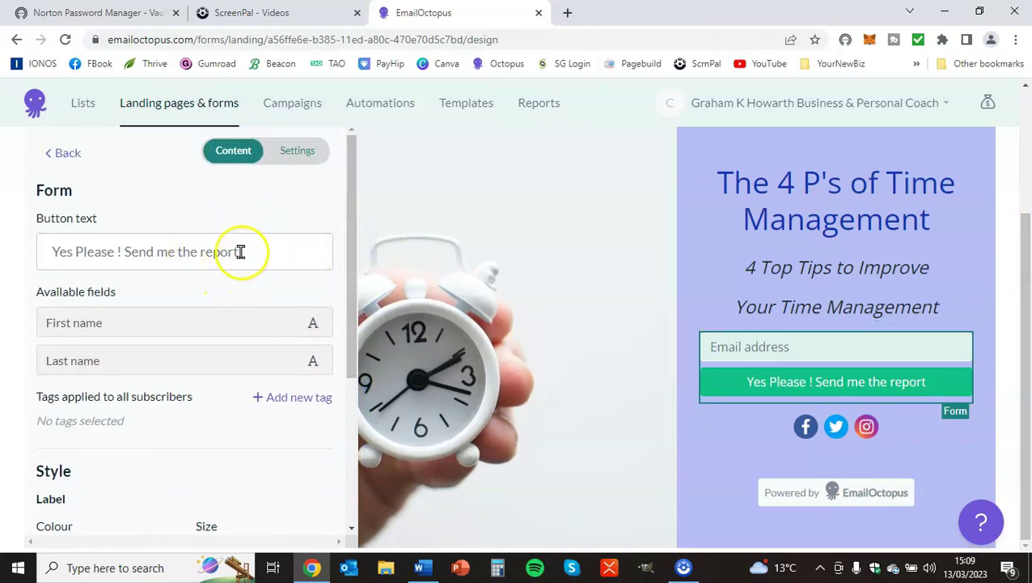
click(259, 240)
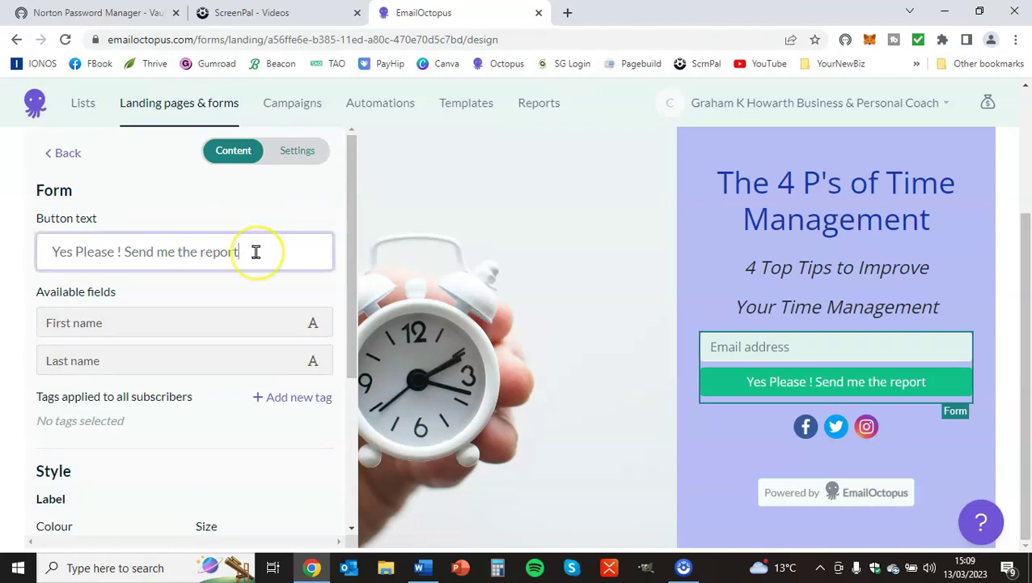
key(BackSpace)
key(BackSpace)
key(BackSpace)
key(BackSpace)
key(BackSpace)
key(BackSpace)
key(BackSpace)
key(BackSpace)
key(BackSpace)
key(BackSpace)
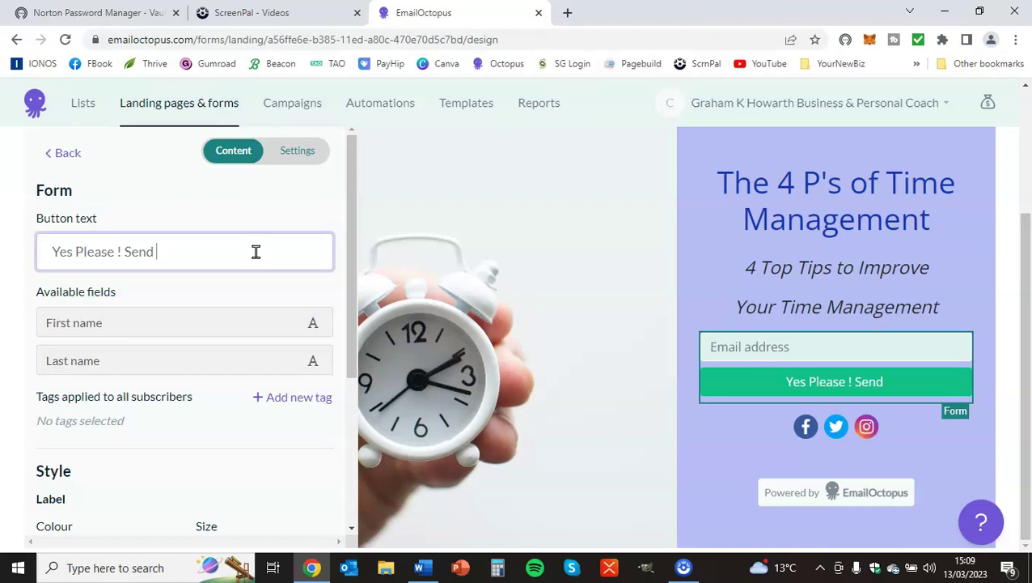
text(it to me)
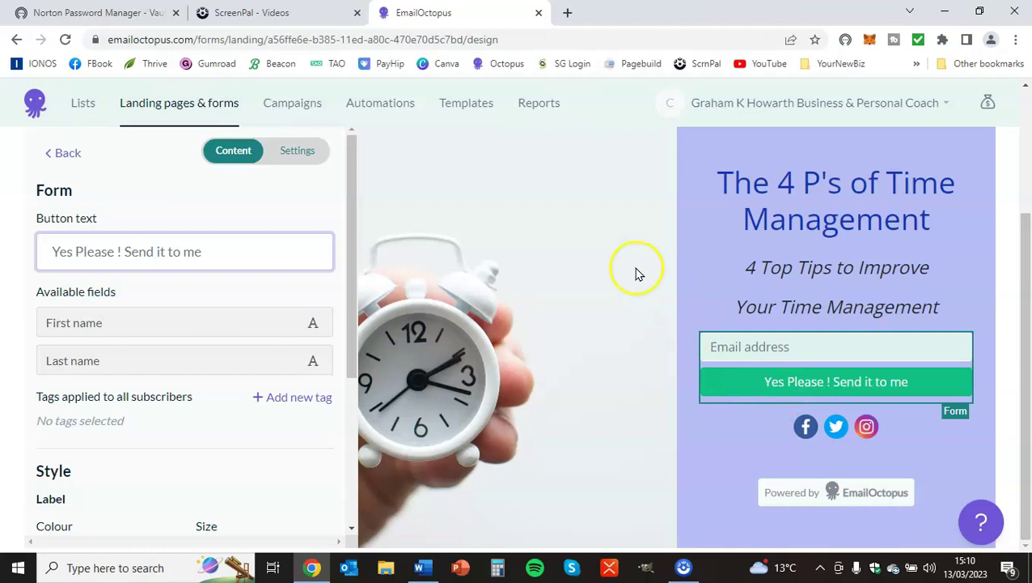
click(597, 225)
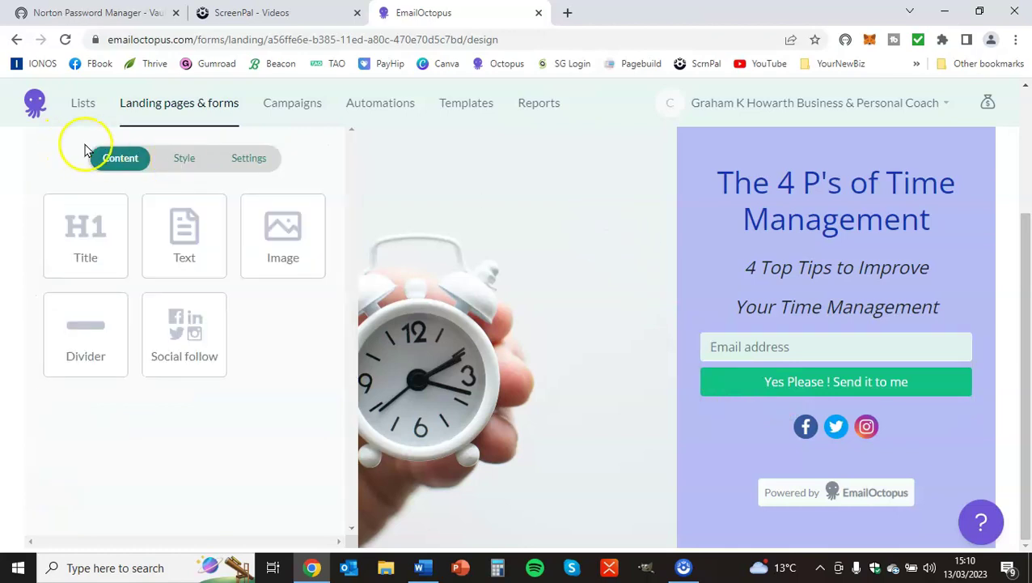
Step: In the page's overall style, try a font size of 22 and reduce it to 18
click(188, 159)
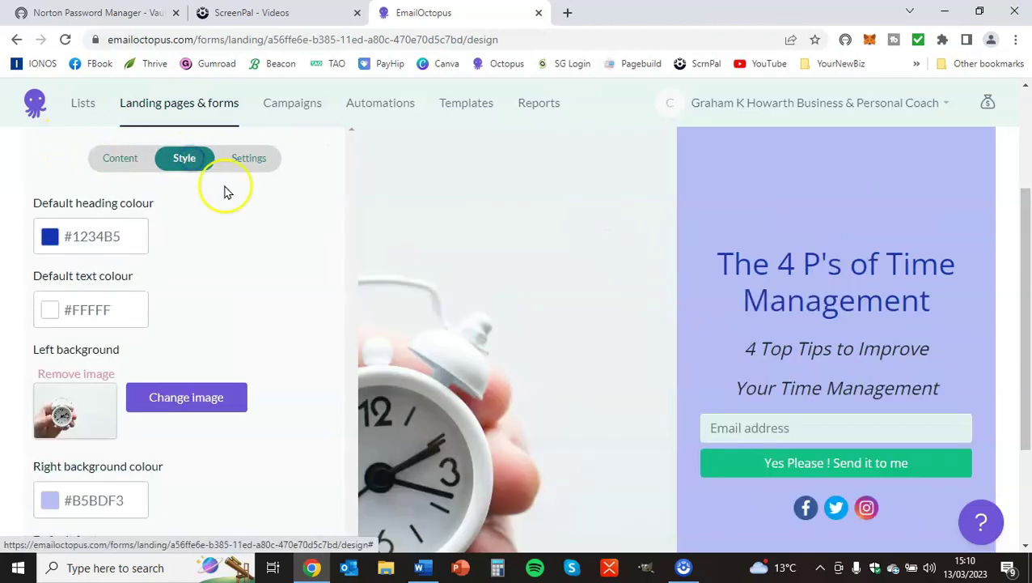
drag(1025, 235, 1016, 468)
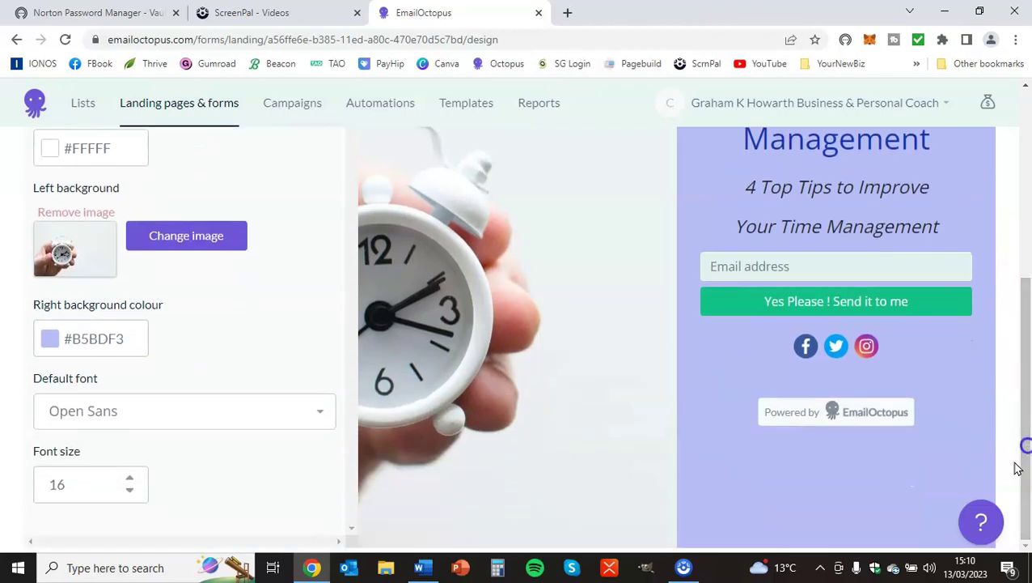
click(130, 481)
click(130, 481)
click(129, 481)
click(129, 480)
click(129, 480)
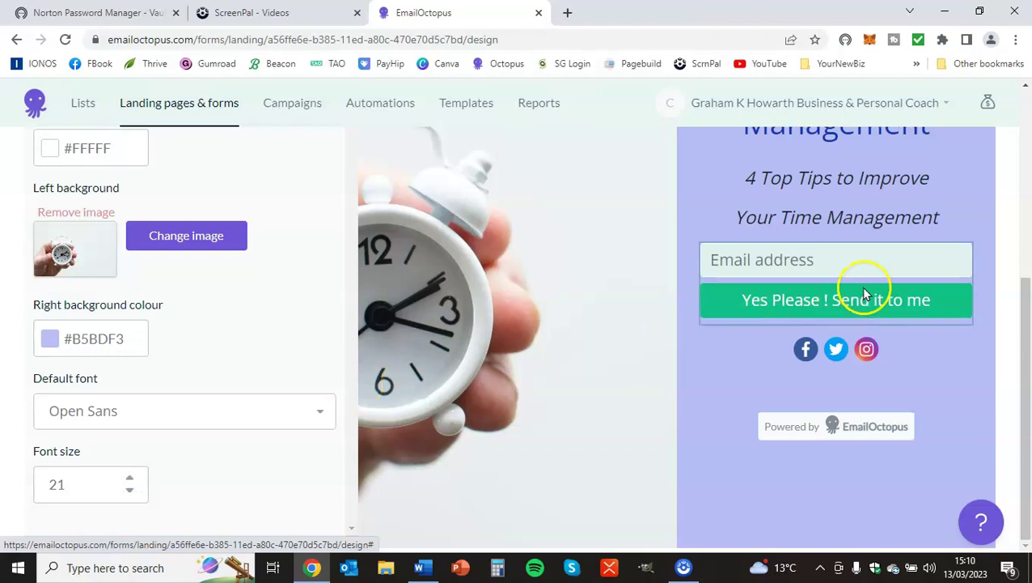
click(128, 478)
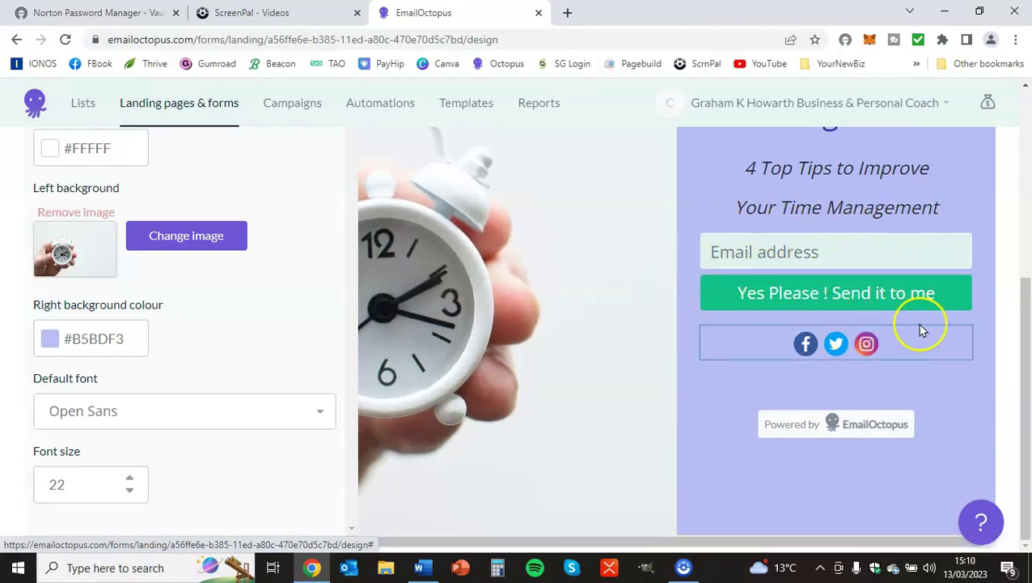
click(129, 492)
click(129, 492)
click(128, 492)
click(129, 492)
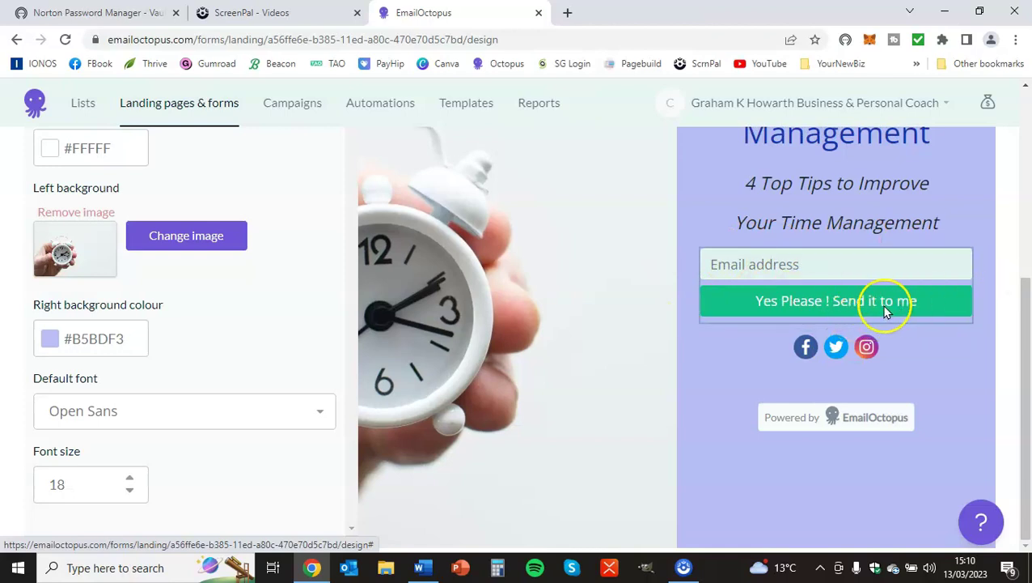
Step: Try the page's font size at 21 and set it back to 18
click(127, 481)
click(127, 482)
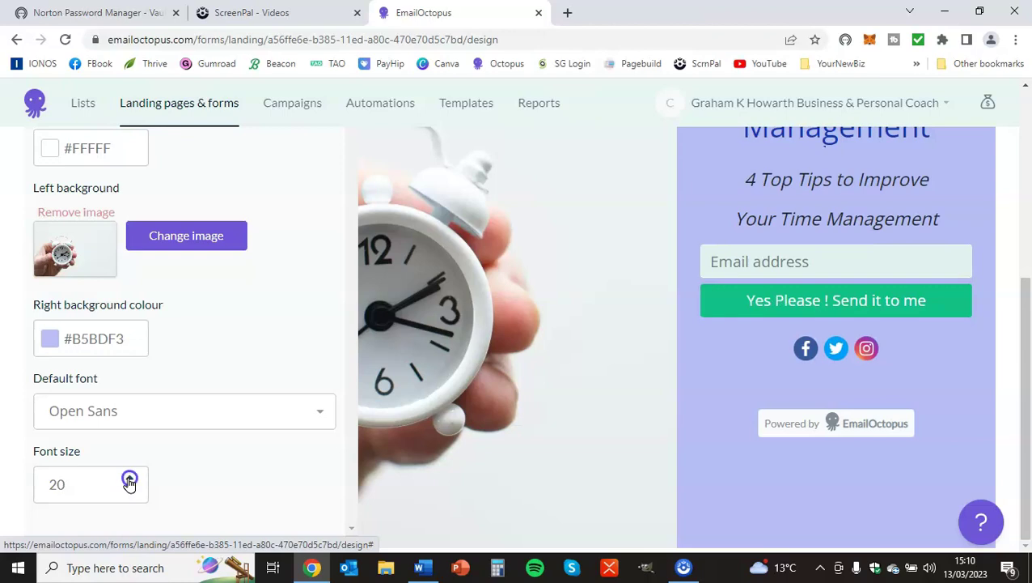
click(129, 481)
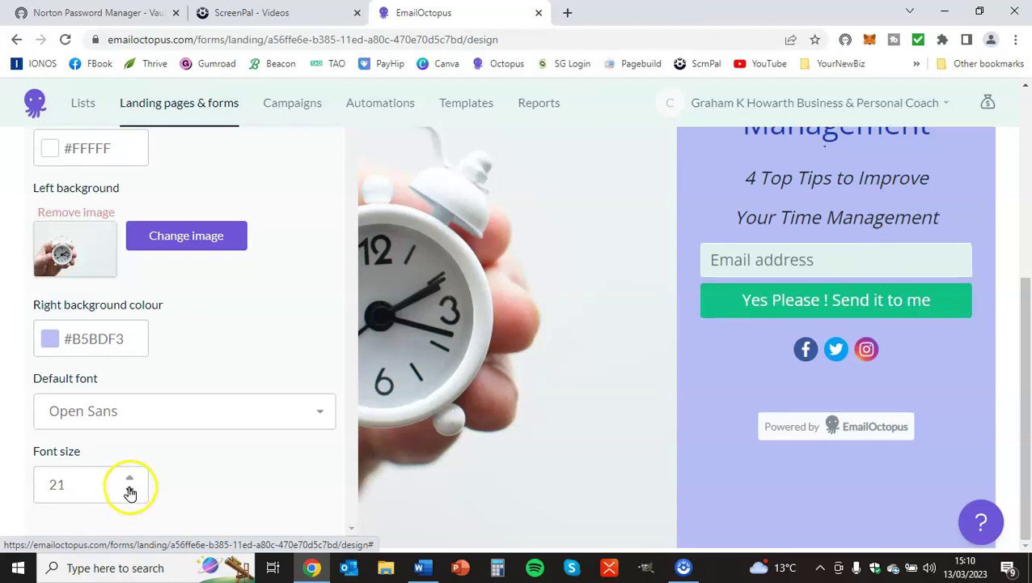
click(129, 492)
click(129, 491)
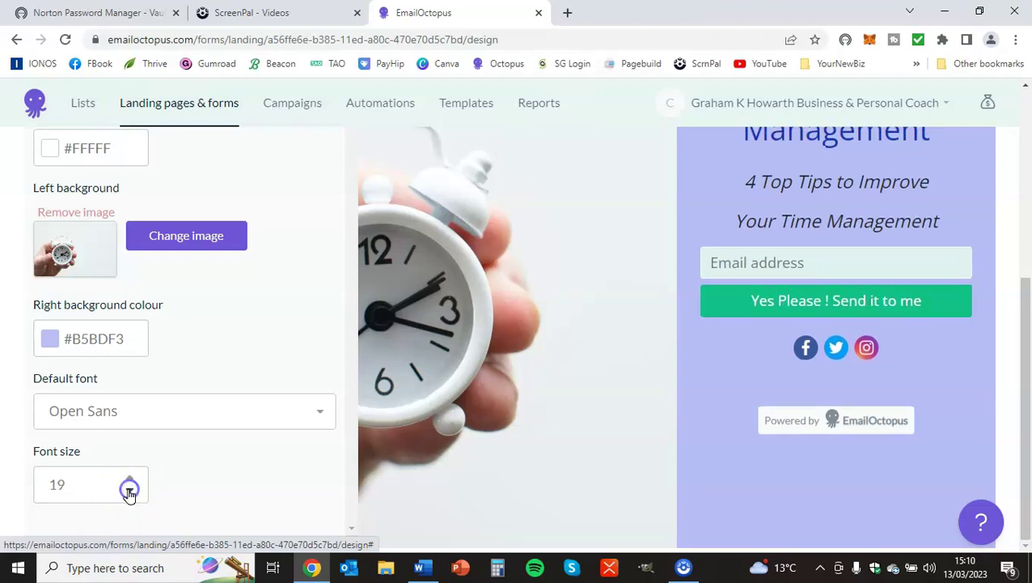
click(129, 492)
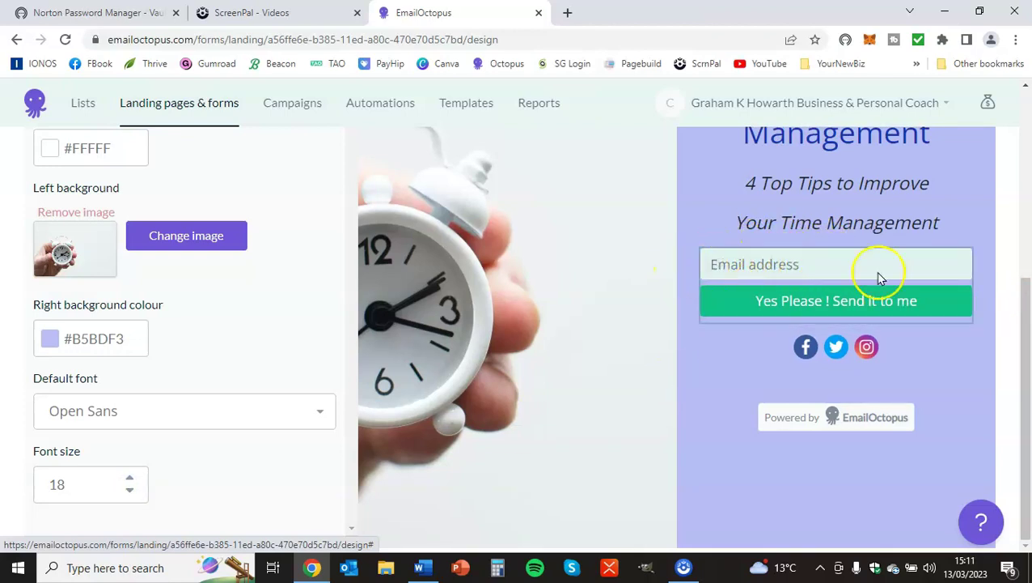
Step: Change the text colour of the sign-up form's button to the muted blue #696FB0
click(715, 322)
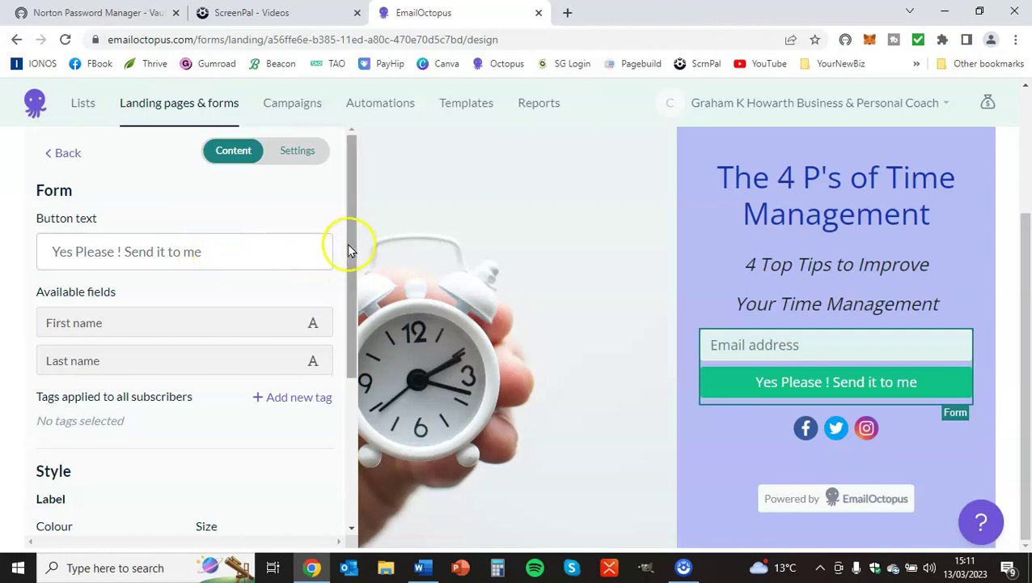
drag(349, 246, 340, 398)
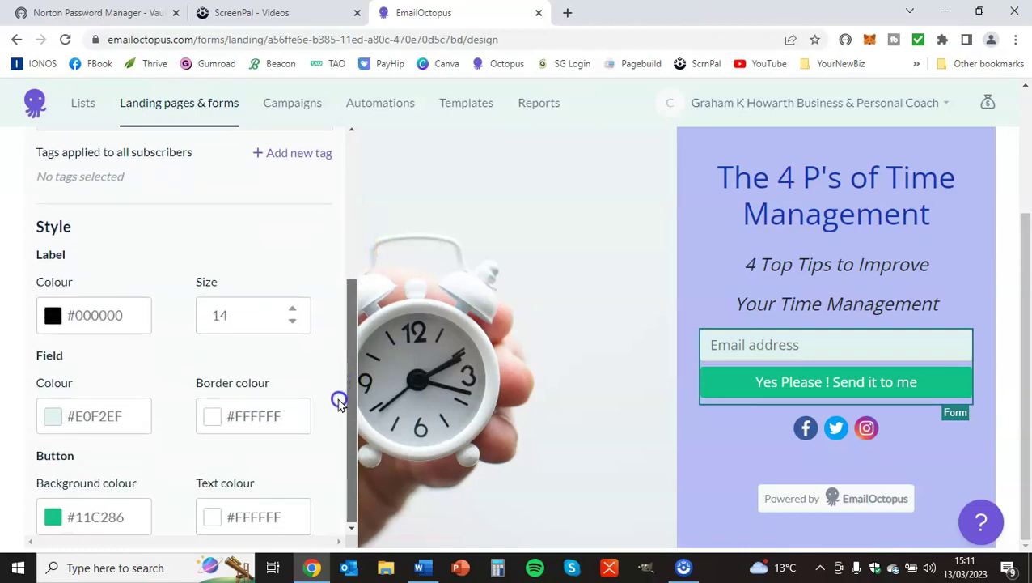
drag(339, 443, 342, 463)
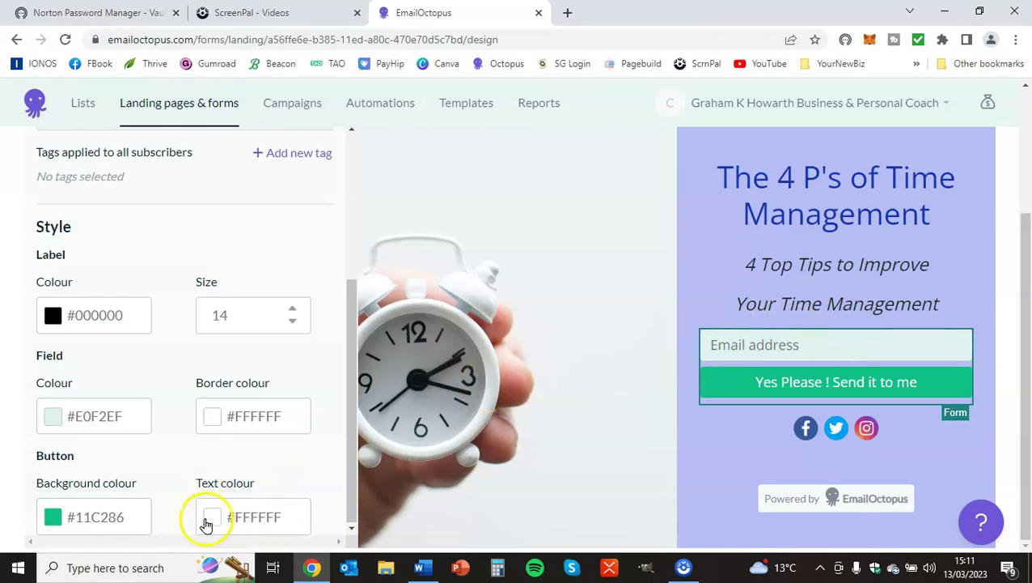
click(209, 522)
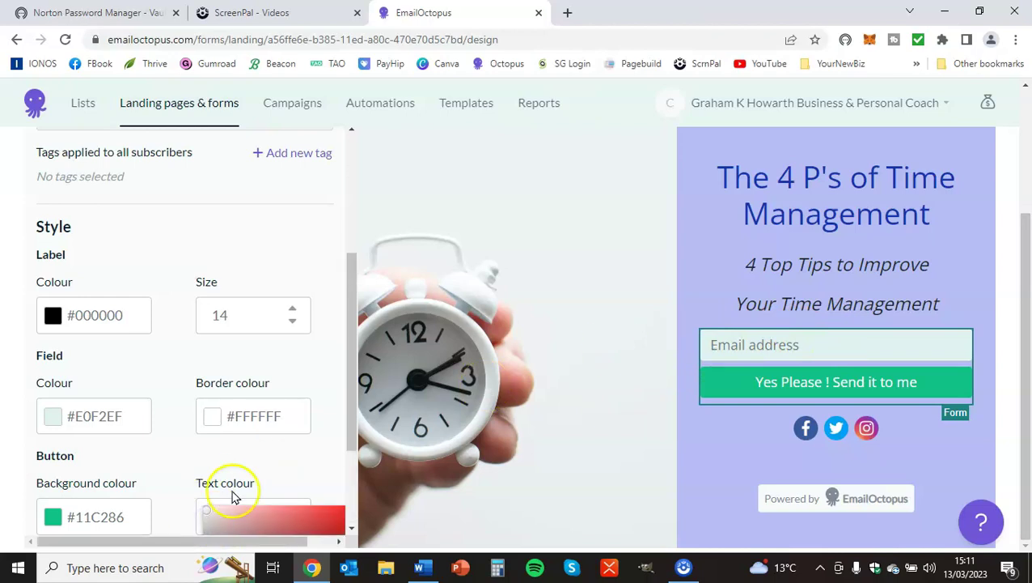
drag(350, 392, 347, 472)
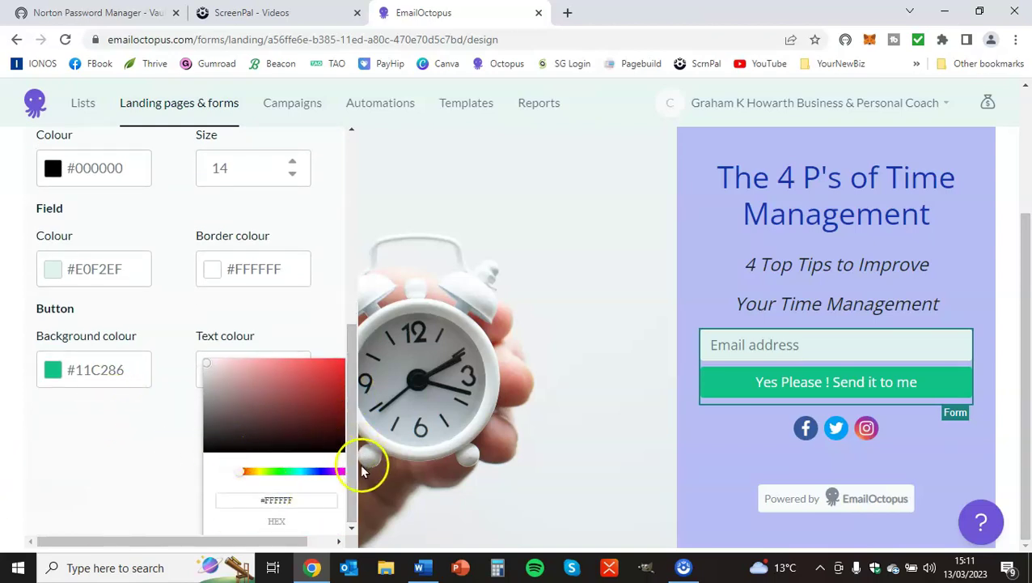
click(320, 475)
mouse_move(321, 478)
mouse_down()
mouse_move(262, 469)
mouse_move(320, 478)
mouse_up()
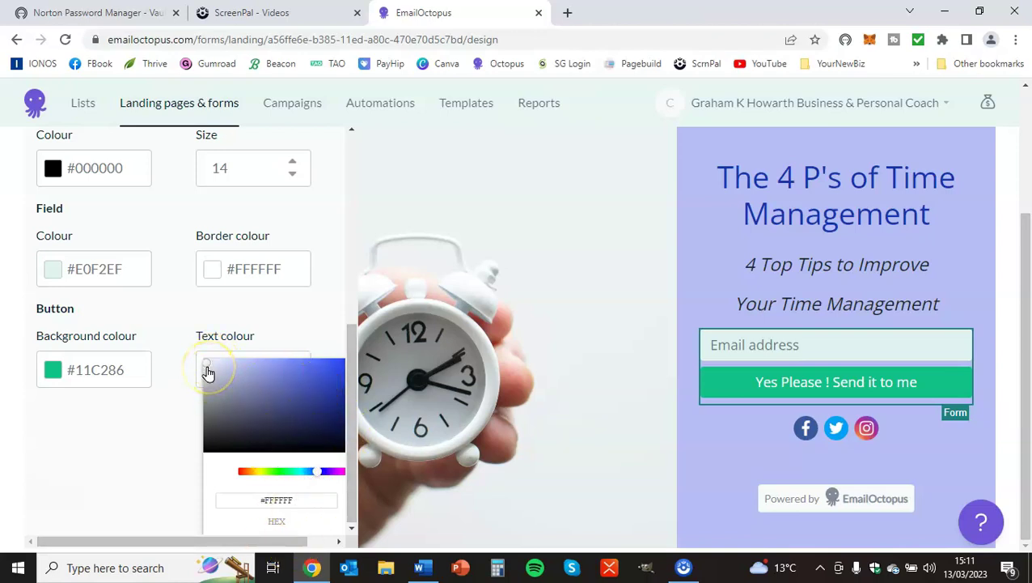
drag(208, 369, 285, 399)
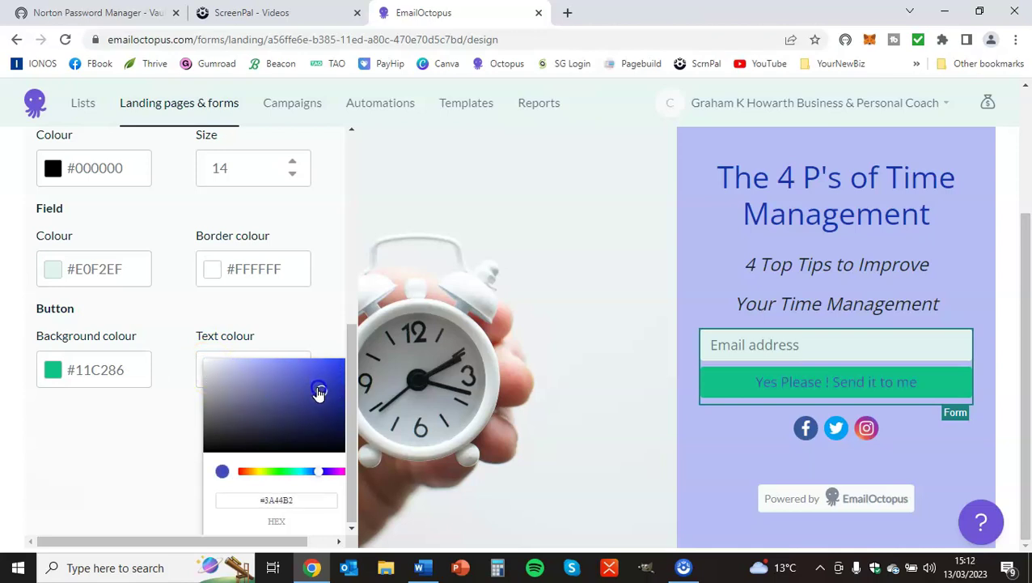
drag(322, 386, 303, 407)
drag(318, 379, 318, 380)
drag(320, 386, 277, 403)
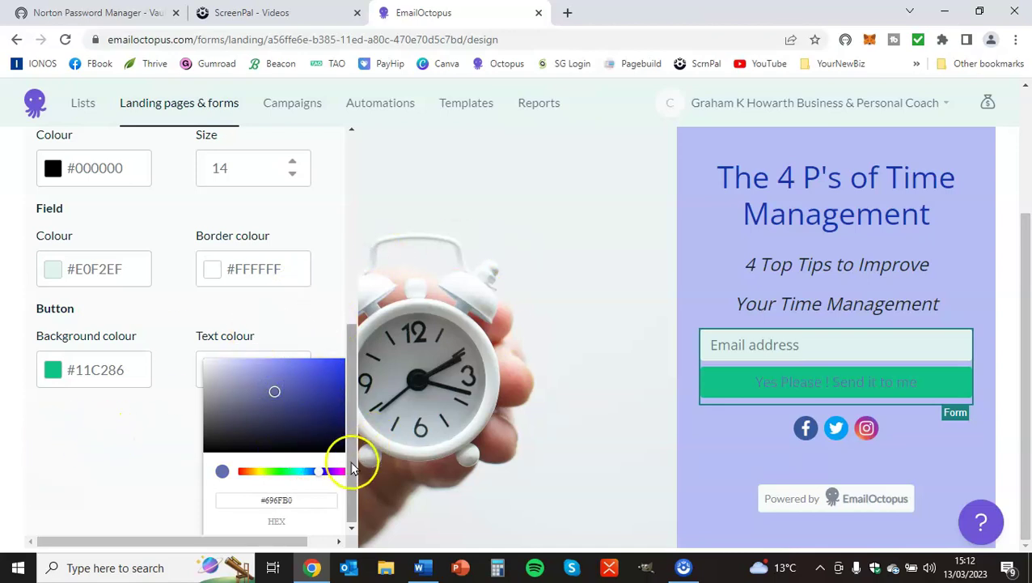
click(290, 500)
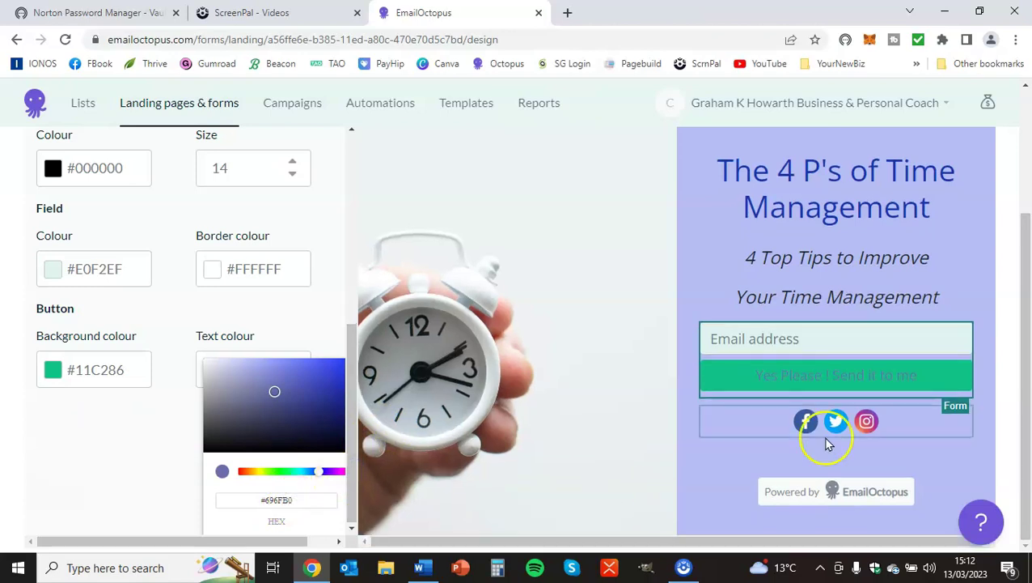
Step: Try dark blue #12174D, dark green #1B4D12 and near-white #FDFFFD as the text colour of the form's button
click(335, 429)
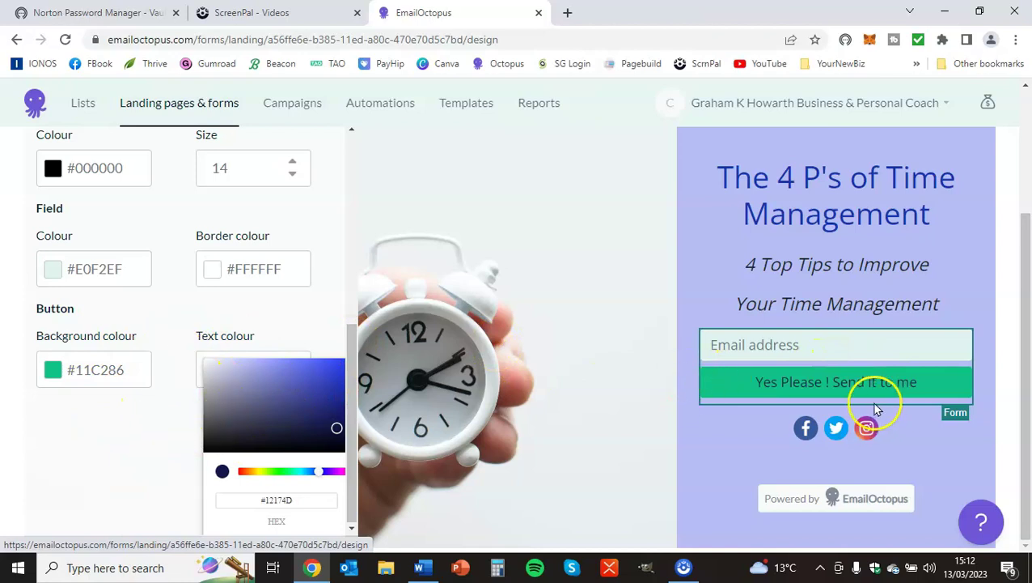
click(277, 475)
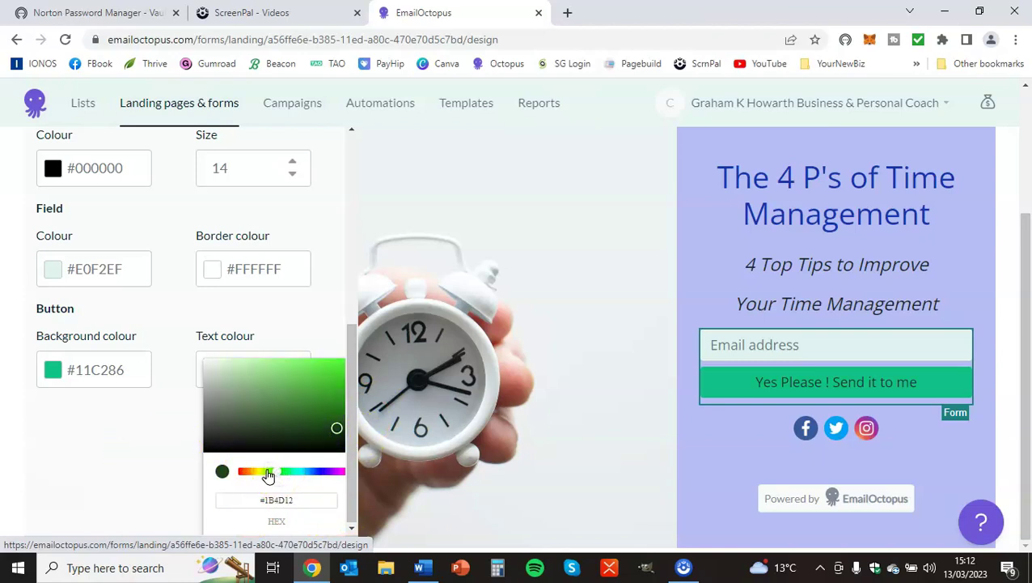
click(205, 363)
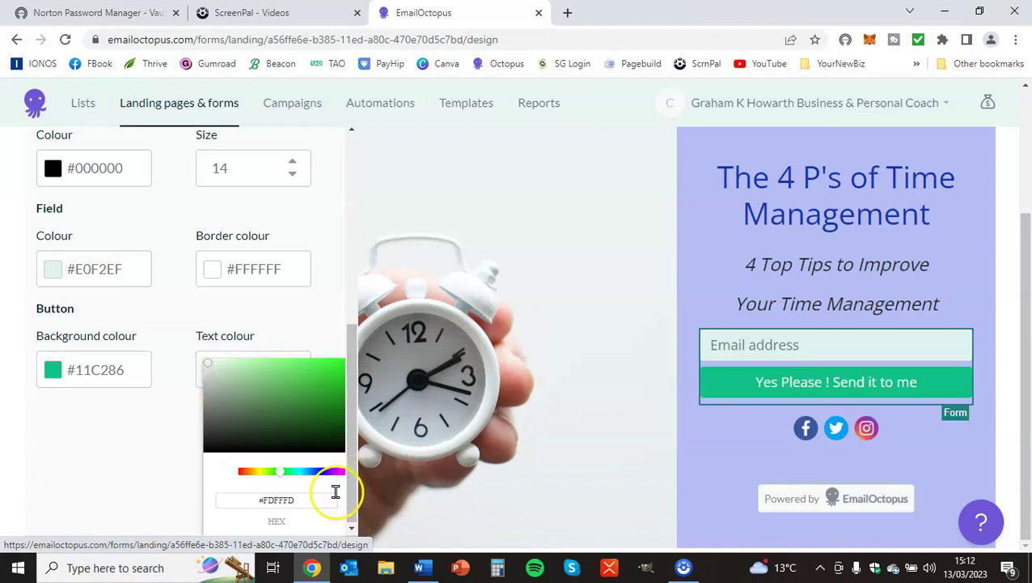
Step: Set the text colour of the sign-up form's button to white #FFFFFF and close the colour picker
click(301, 499)
click(286, 504)
click(553, 382)
text(FFF)
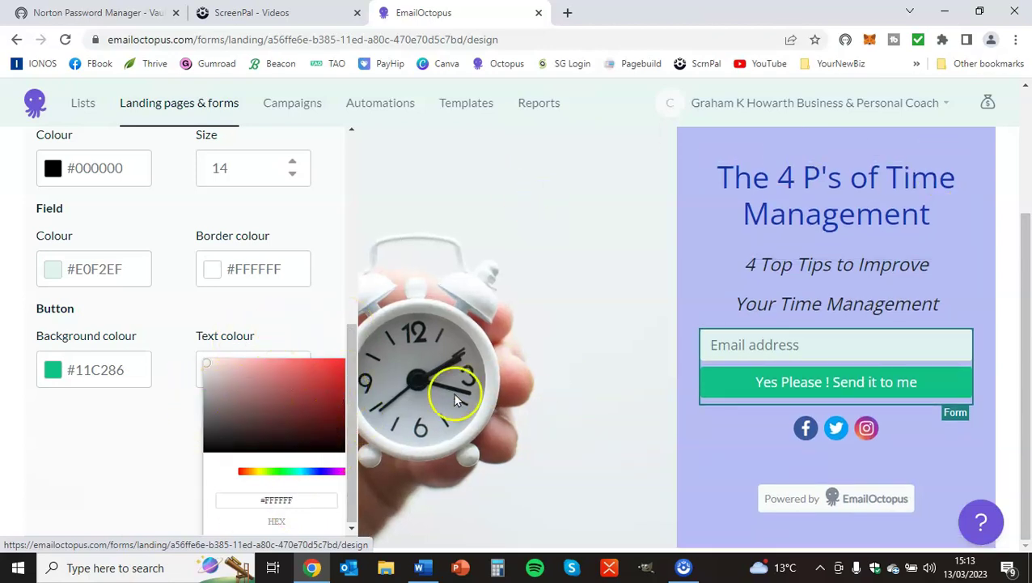
click(101, 427)
scroll(101, 427, up, 2)
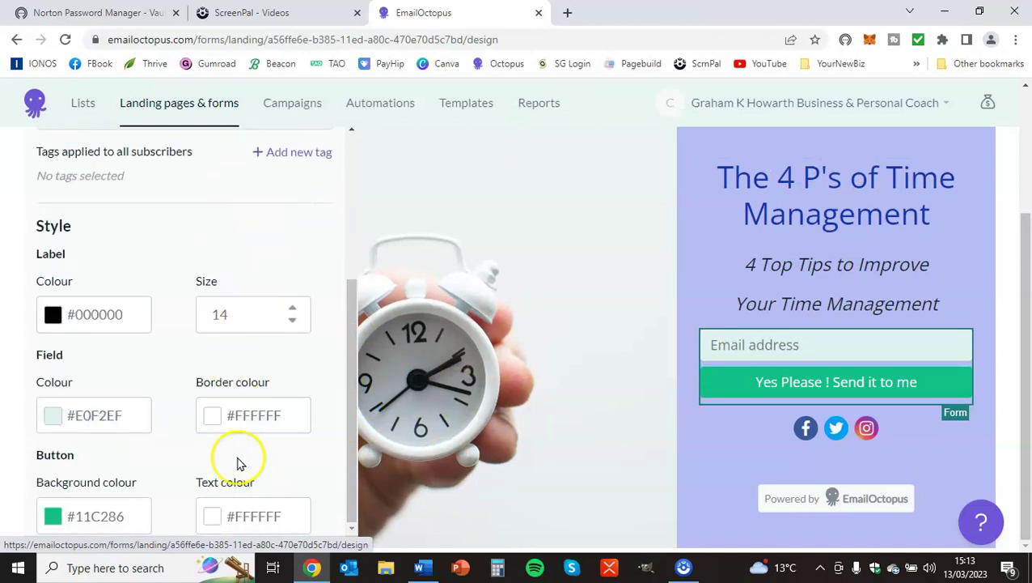
Step: Try blue #1234B5 as the button's text colour and set it back to #FFFFFF
click(296, 517)
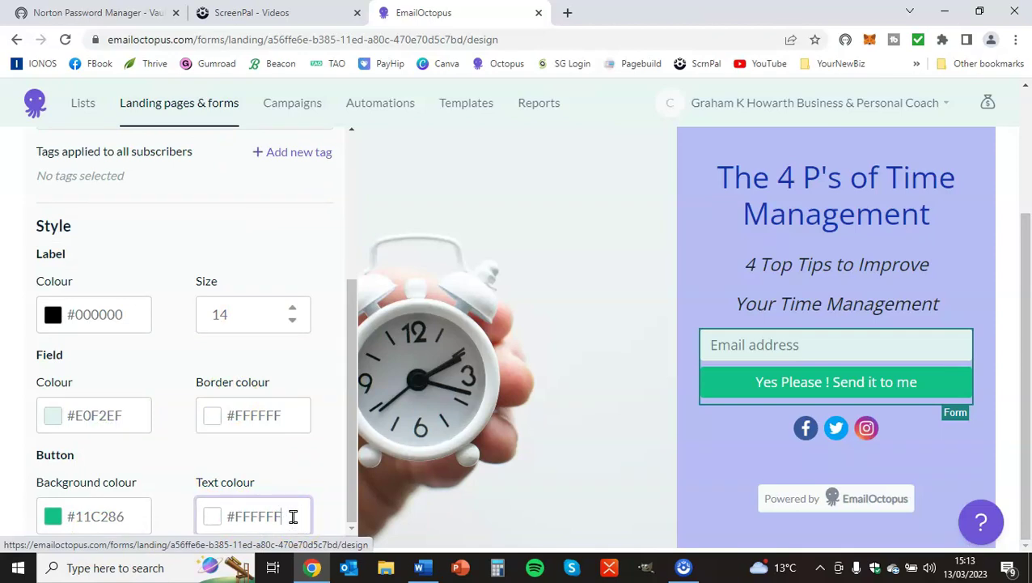
key(BackSpace)
key(BackSpace)
key(BackSpace)
key(BackSpace)
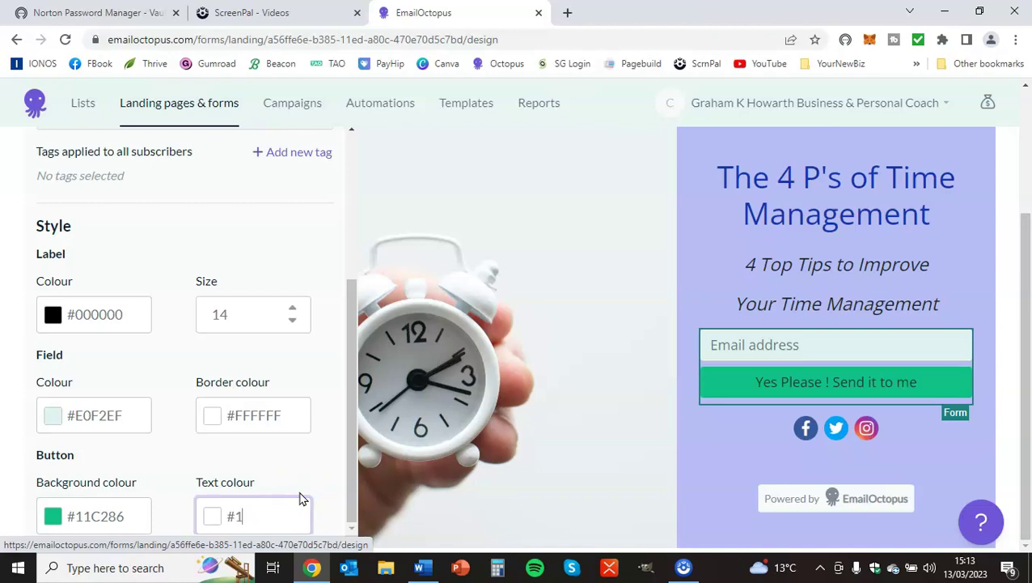
text(1234B5)
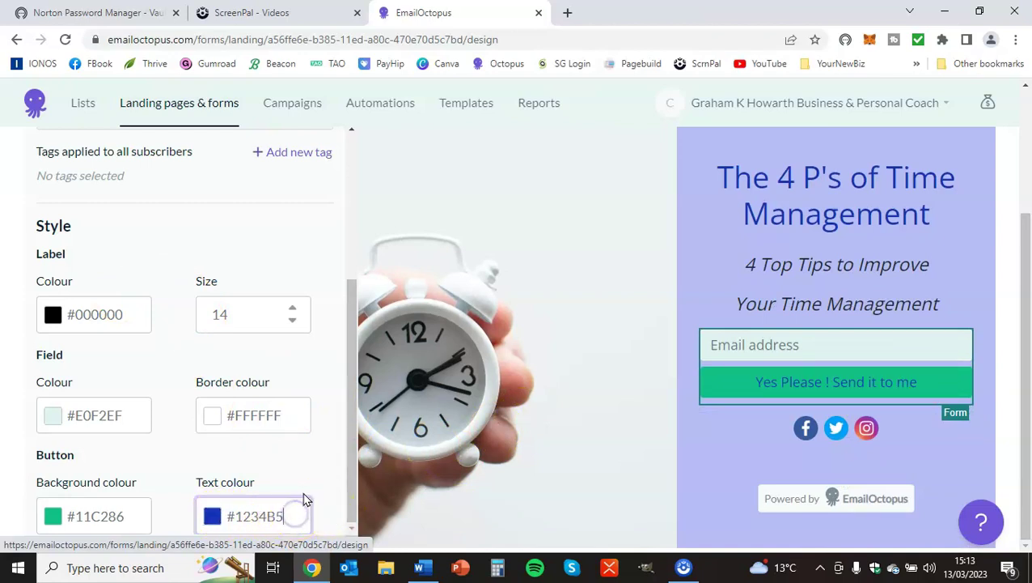
key(BackSpace)
key(BackSpace)
key(BackSpace)
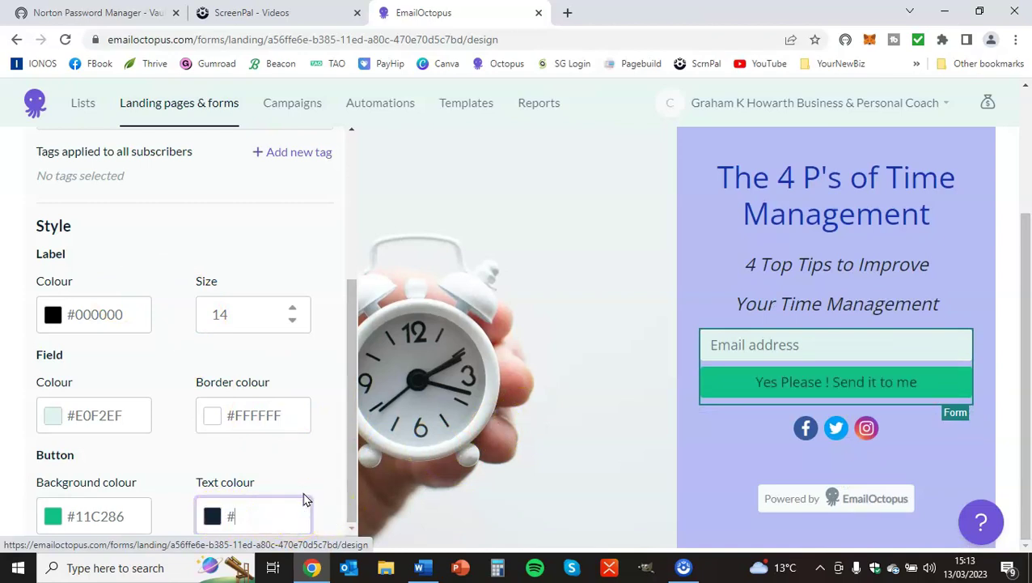
text(FFFFF)
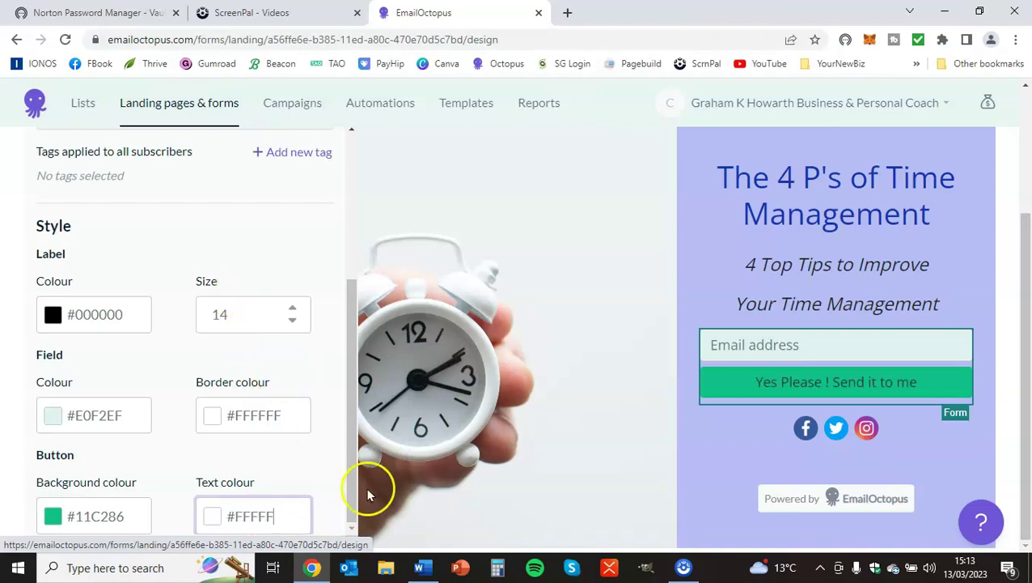
text(F)
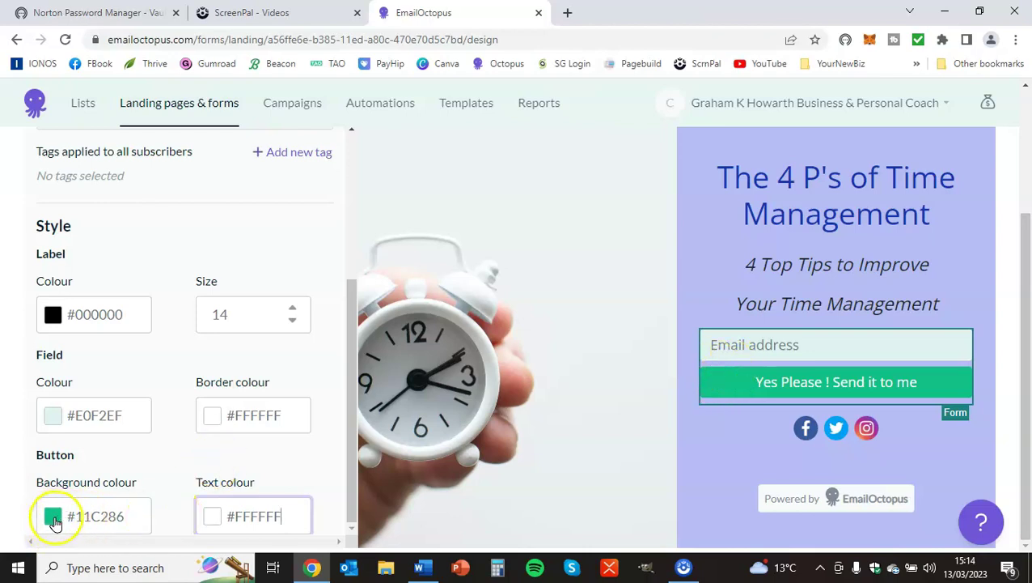
Step: Try #C2116B, #BB11C2, light pink #DFA2E3 and very dark purple #220724 as the background colour of the form's button
click(54, 518)
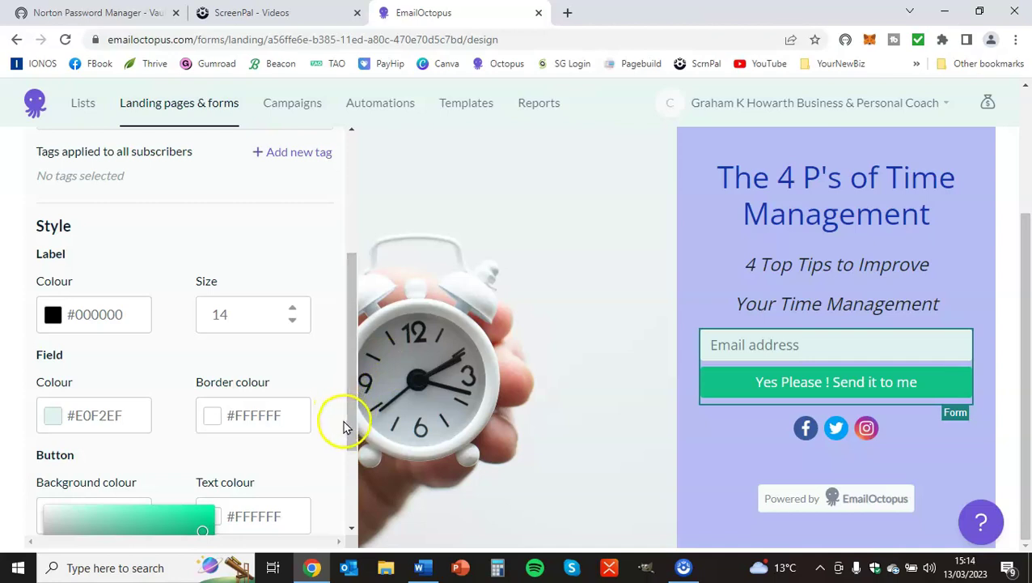
drag(349, 429, 369, 519)
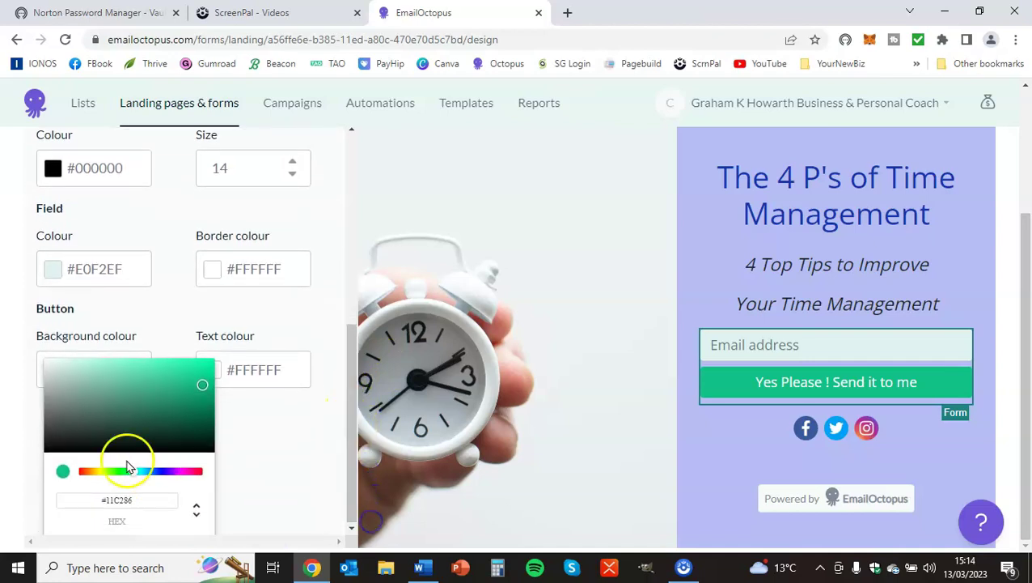
drag(131, 478, 185, 475)
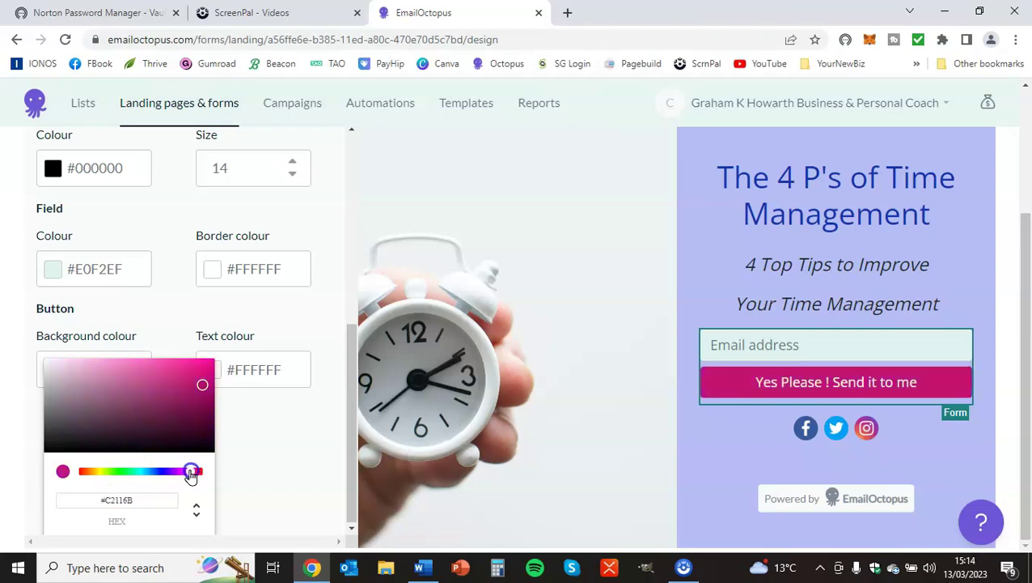
drag(185, 475, 180, 475)
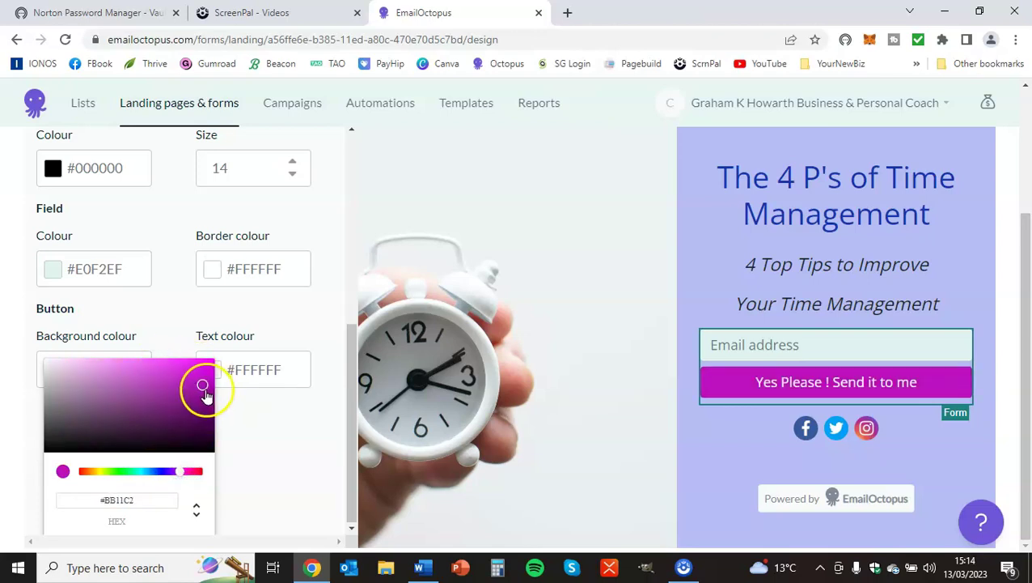
drag(204, 393, 94, 373)
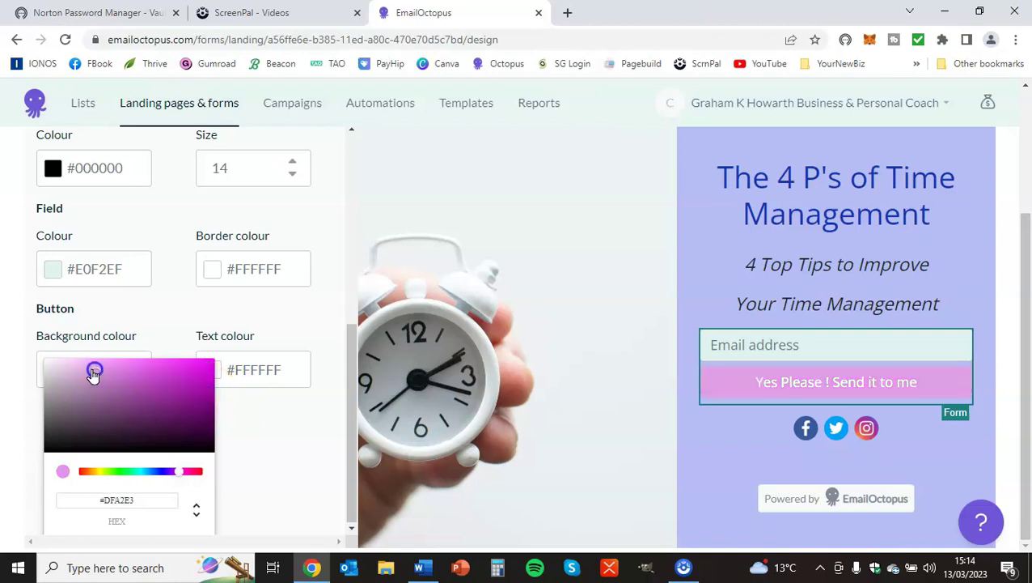
click(182, 446)
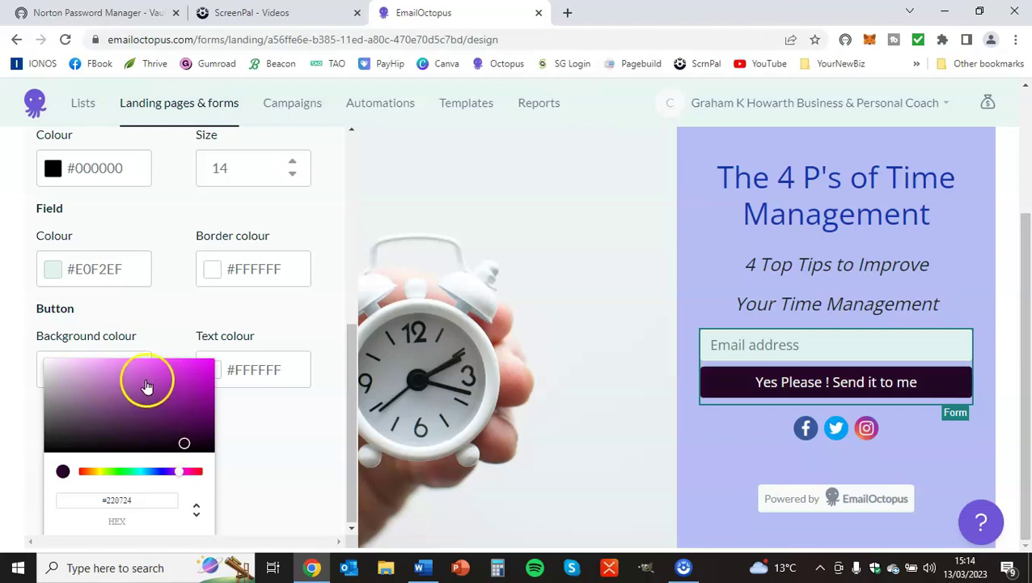
Step: Set the background colour of the form's button to blue #1234B5 and deselect the form
click(147, 497)
text(F)
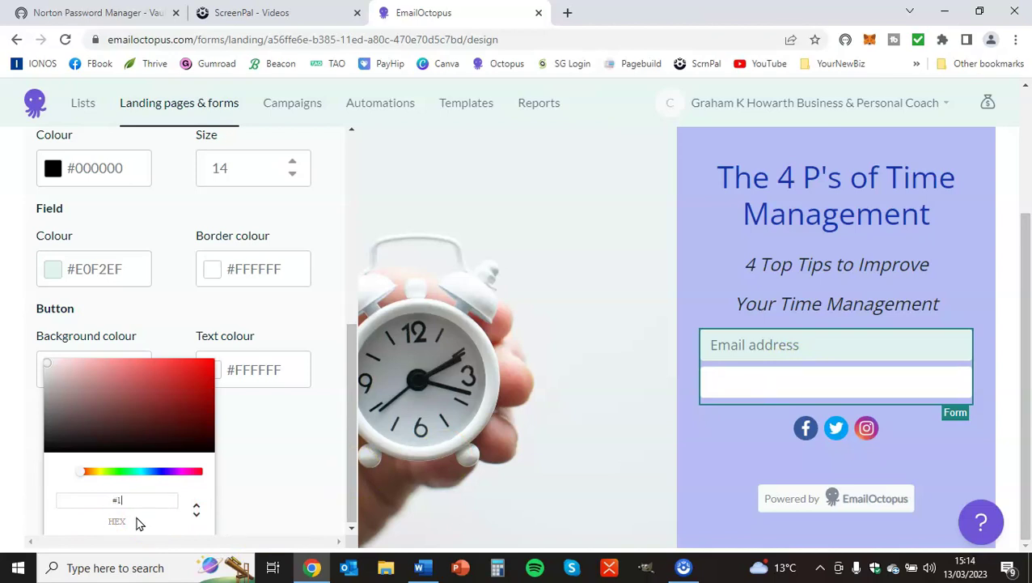
text(5)
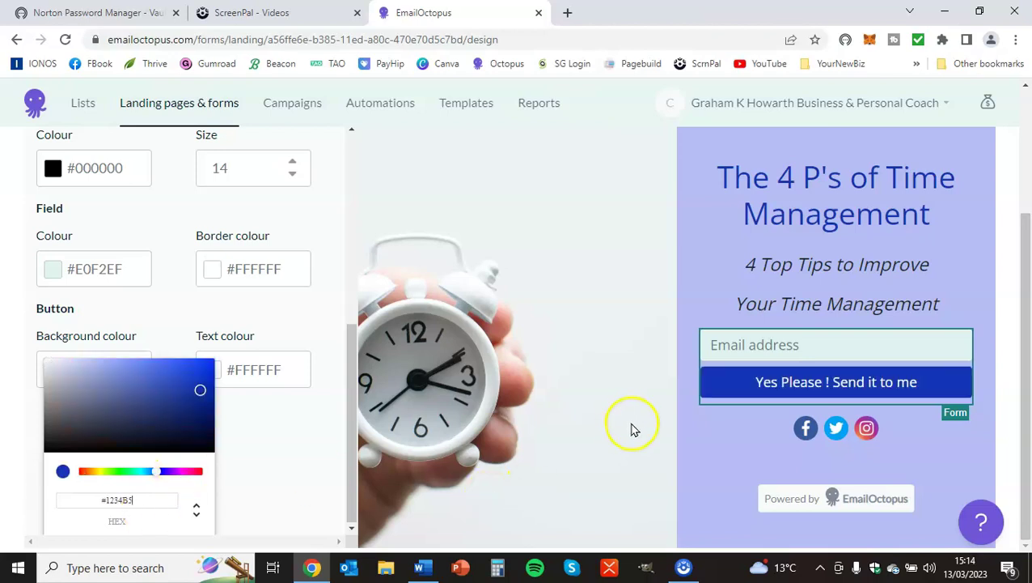
click(725, 450)
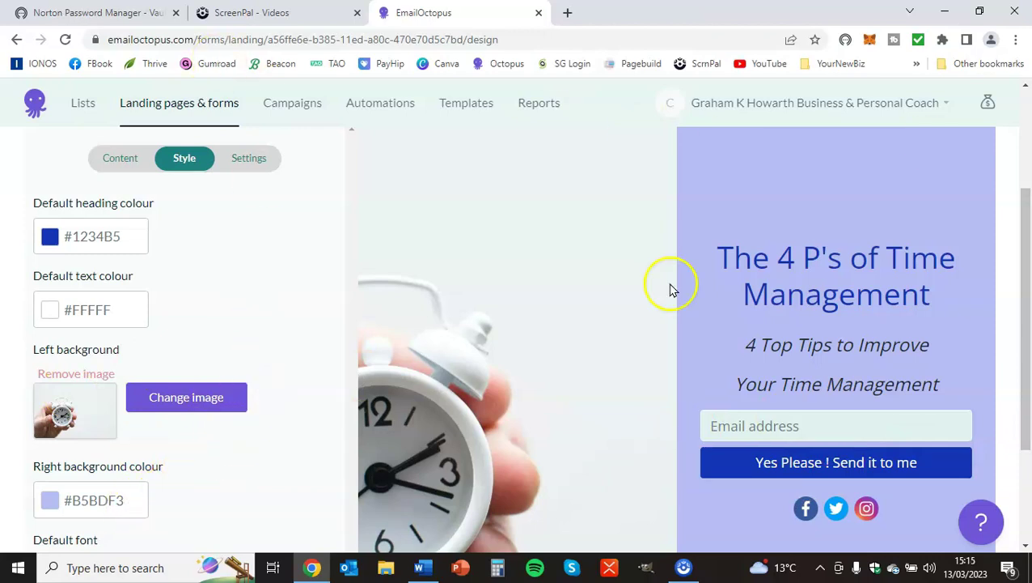
Step: Reopen the sign-up form's style settings and highlight the hex code of the button's background colour
click(746, 477)
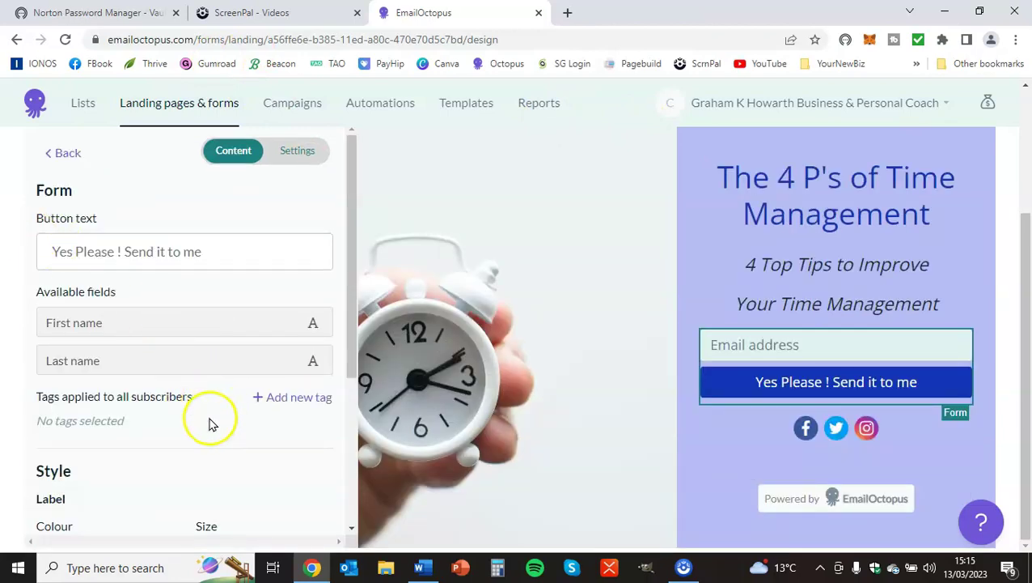
drag(348, 272, 356, 449)
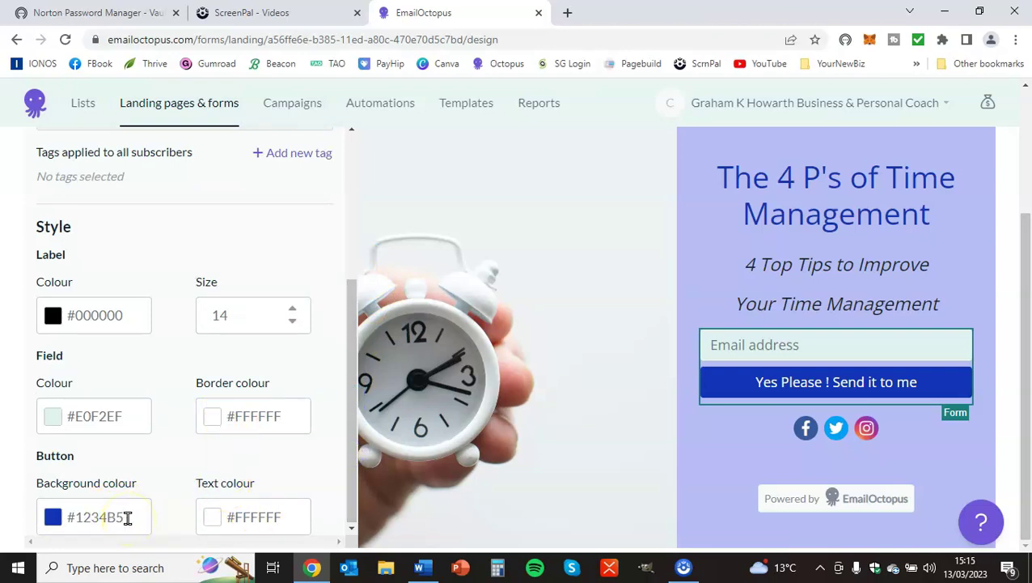
drag(74, 520, 114, 551)
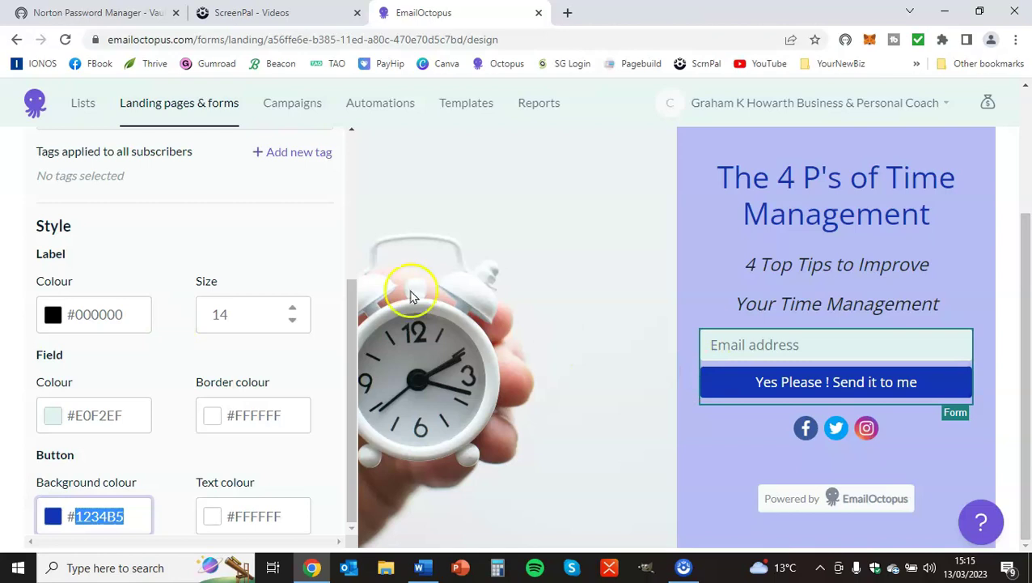
Step: Try teal, light blue, dark blue and near-white #FAF7F7 as the sign-up form's field colour
click(825, 344)
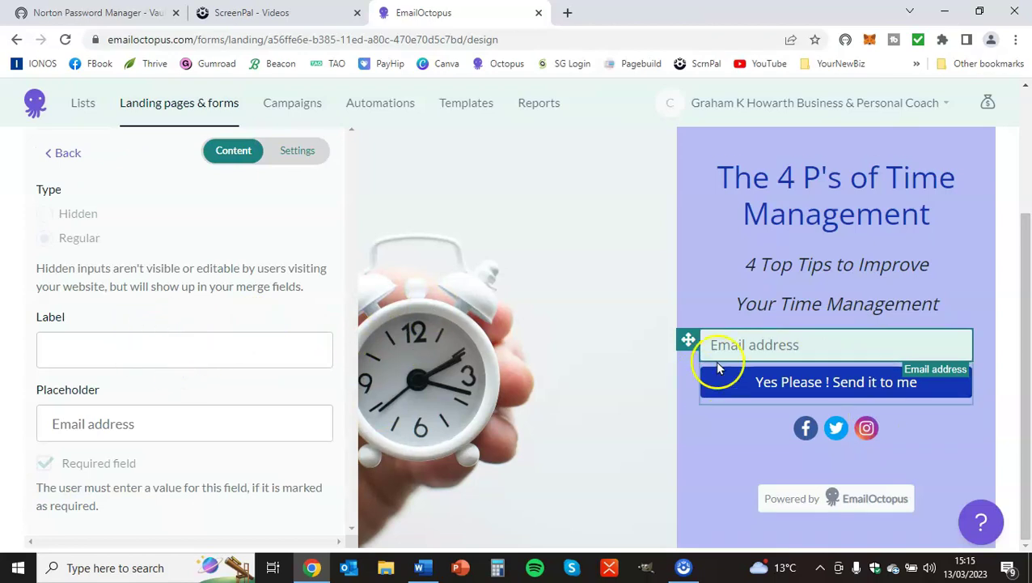
click(768, 402)
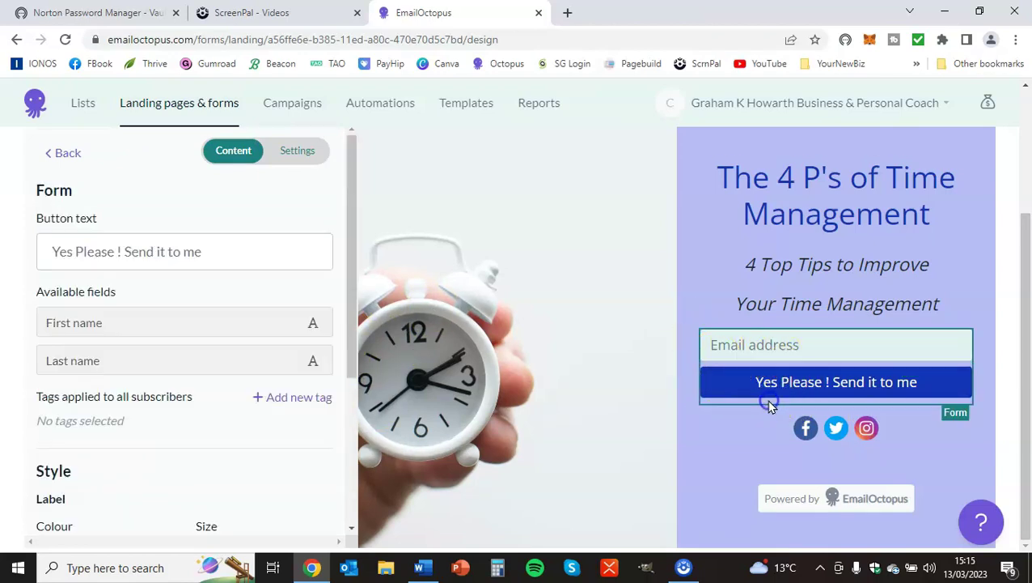
drag(351, 267, 331, 449)
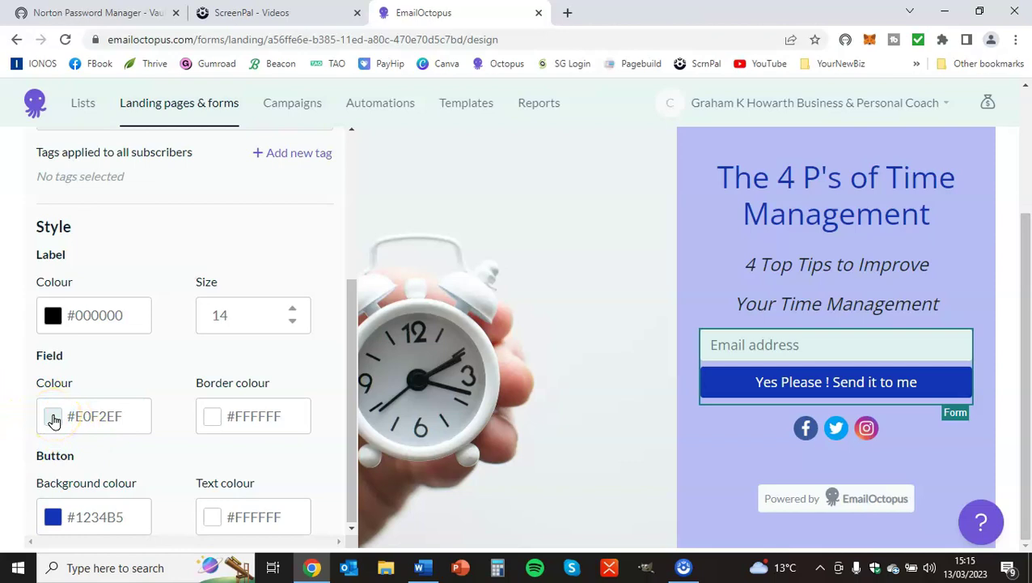
click(53, 420)
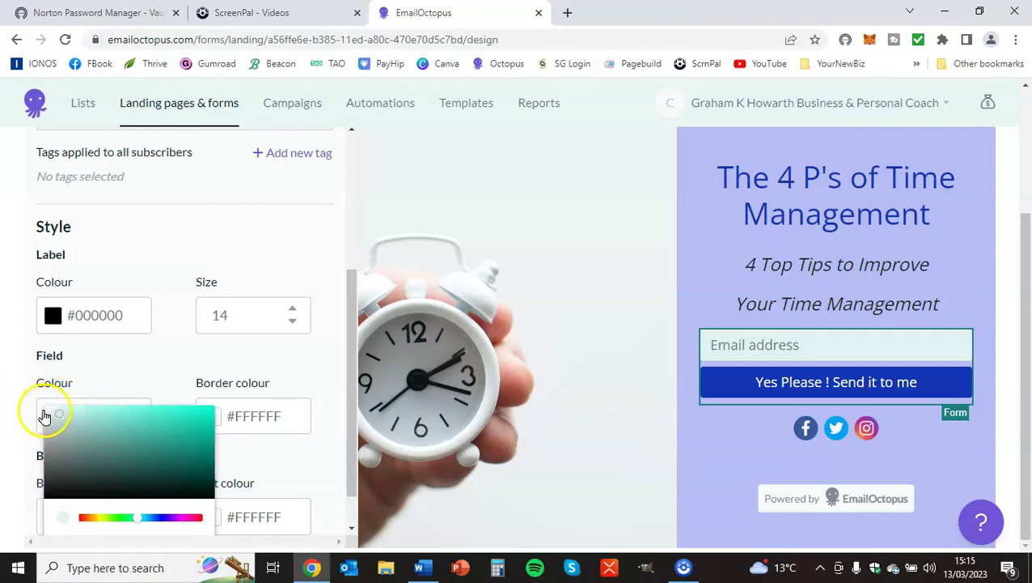
drag(46, 414, 182, 427)
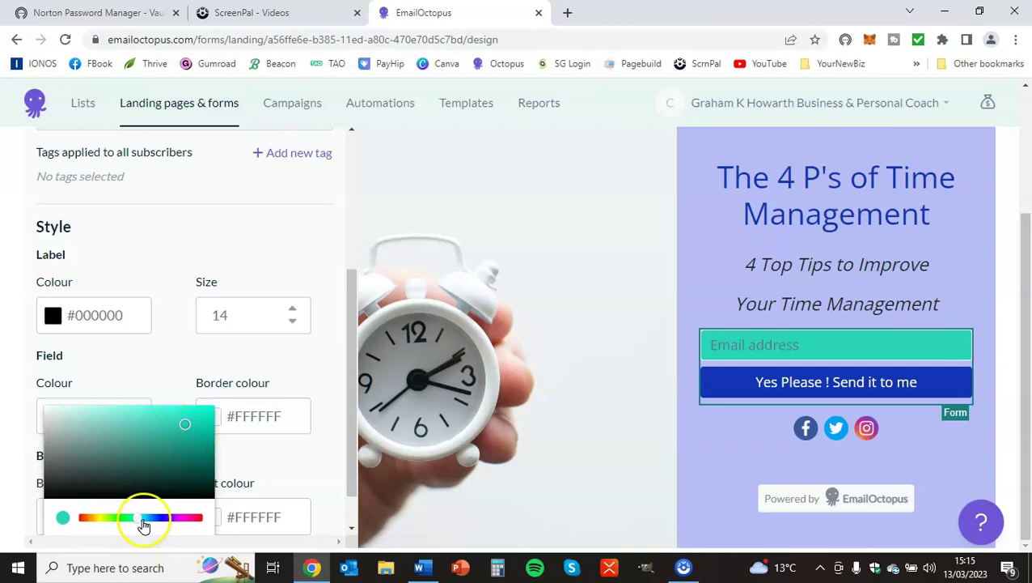
mouse_move(140, 522)
mouse_down()
mouse_move(111, 522)
mouse_move(155, 518)
mouse_up()
mouse_move(169, 414)
mouse_down()
mouse_move(131, 421)
mouse_move(157, 472)
mouse_move(186, 481)
mouse_move(189, 432)
mouse_move(147, 433)
mouse_move(93, 415)
mouse_up()
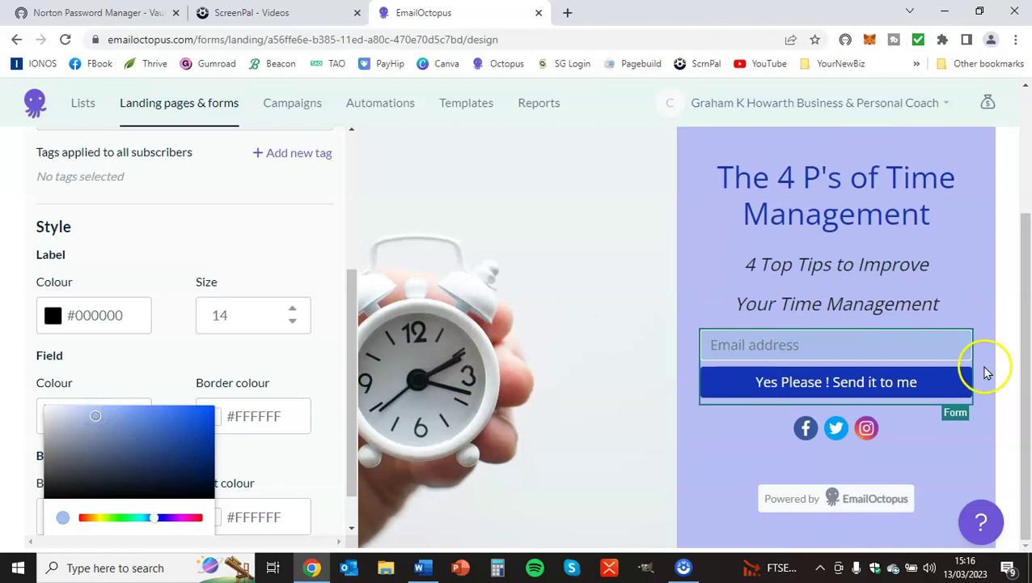
drag(95, 422, 149, 455)
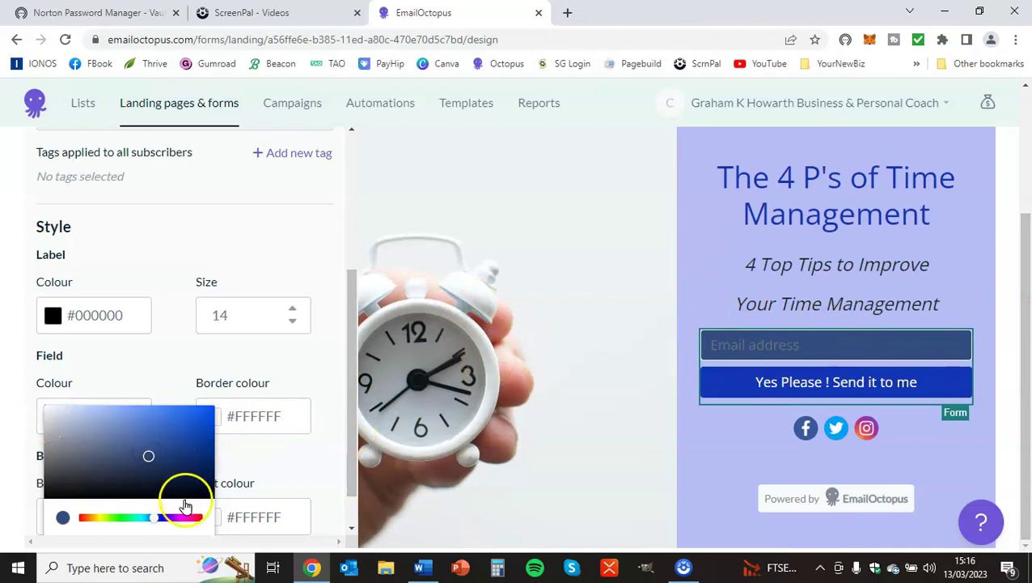
mouse_move(149, 458)
mouse_down()
mouse_move(158, 456)
mouse_move(48, 402)
mouse_up()
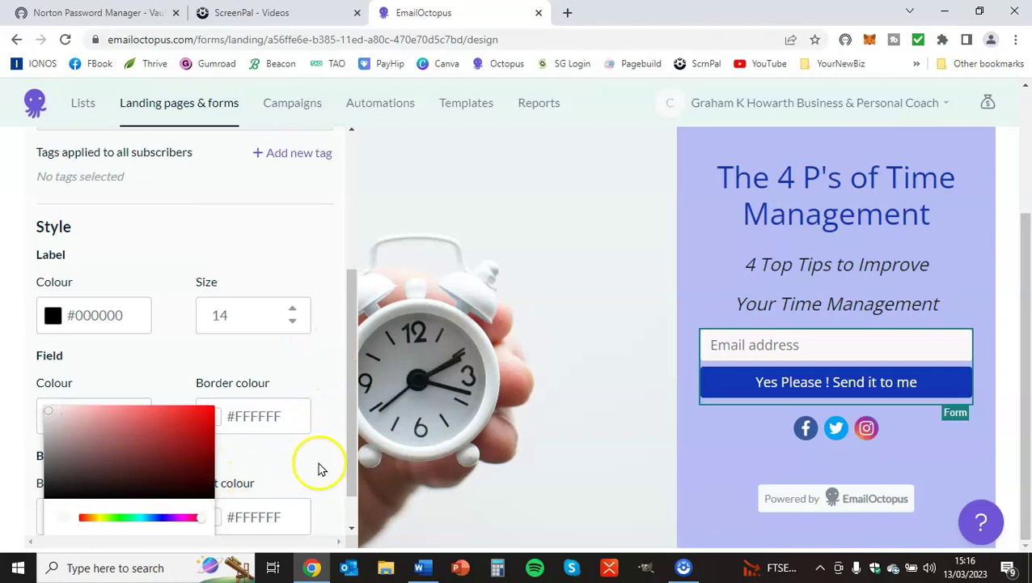
click(293, 452)
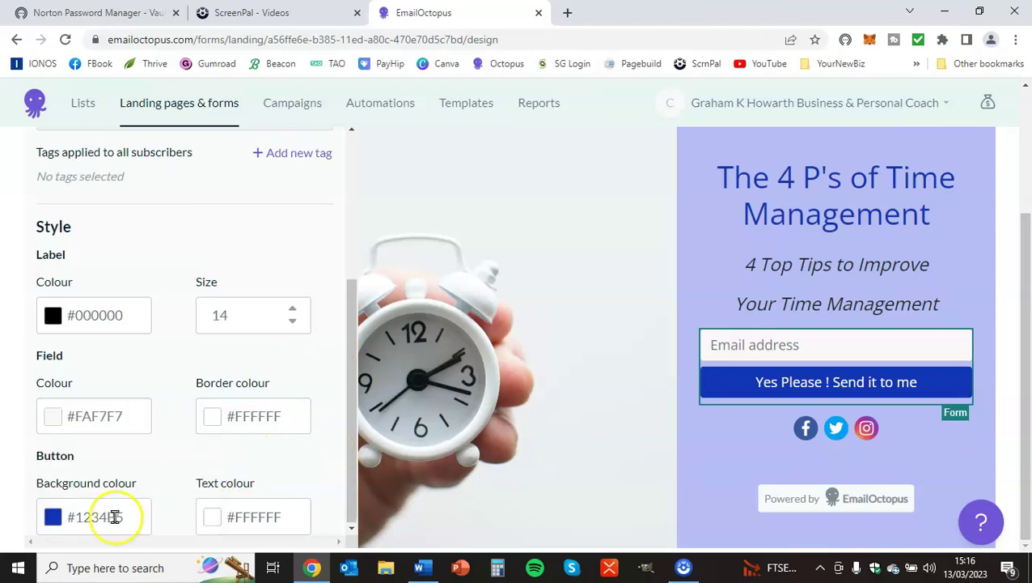
Step: Set the sign-up form's field colour to white #FFFFFF
click(136, 416)
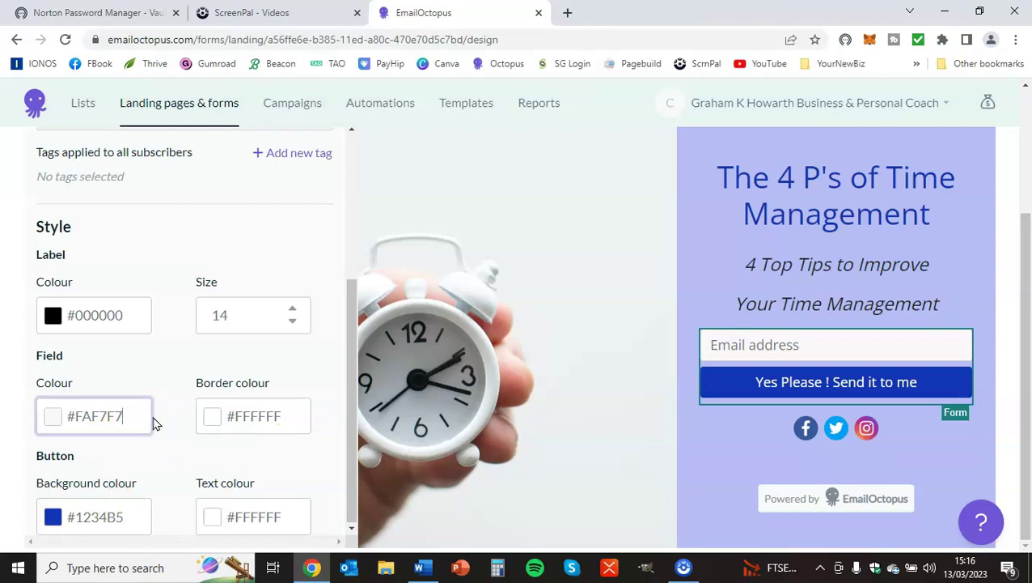
key(BackSpace)
key(BackSpace)
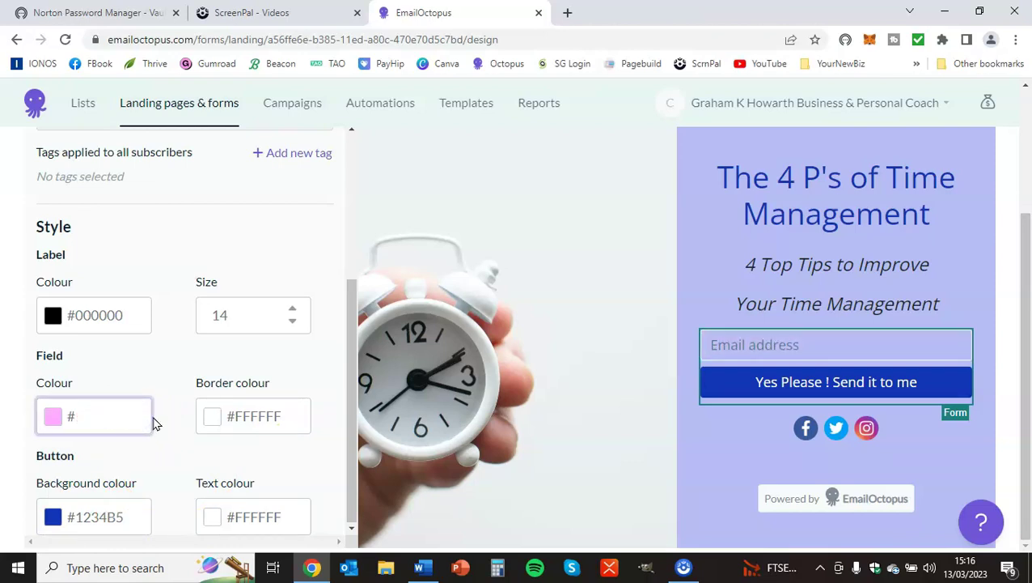
text(FFFFF)
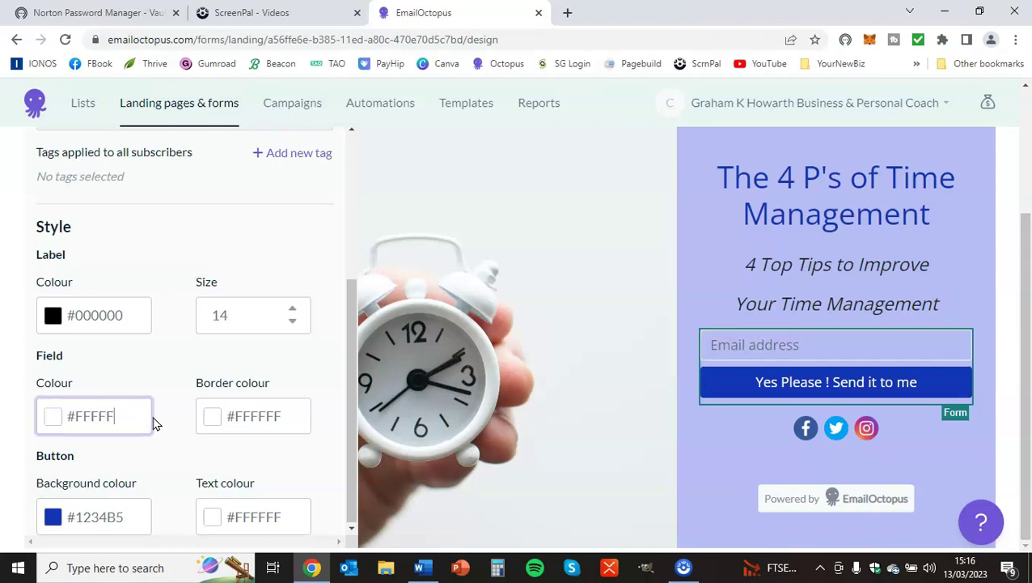
text(F)
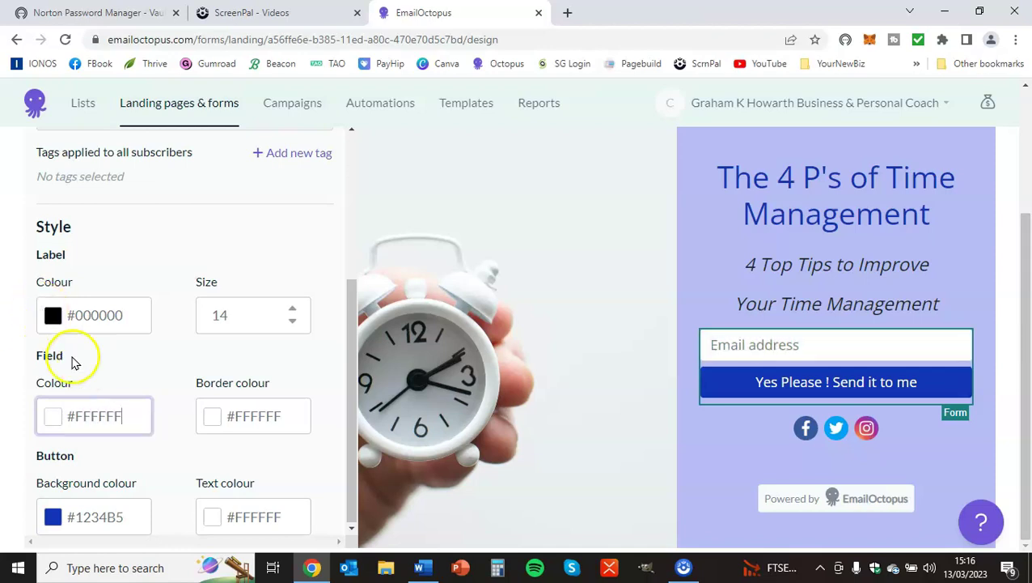
click(149, 454)
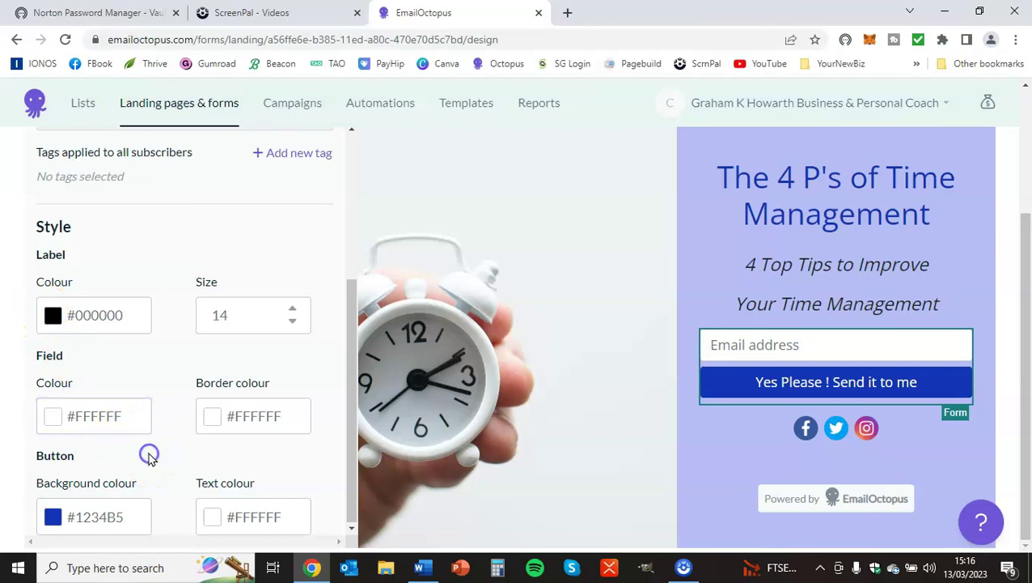
Step: Try lavender and greyish-purple shades as the sign-up form's field colour
click(53, 416)
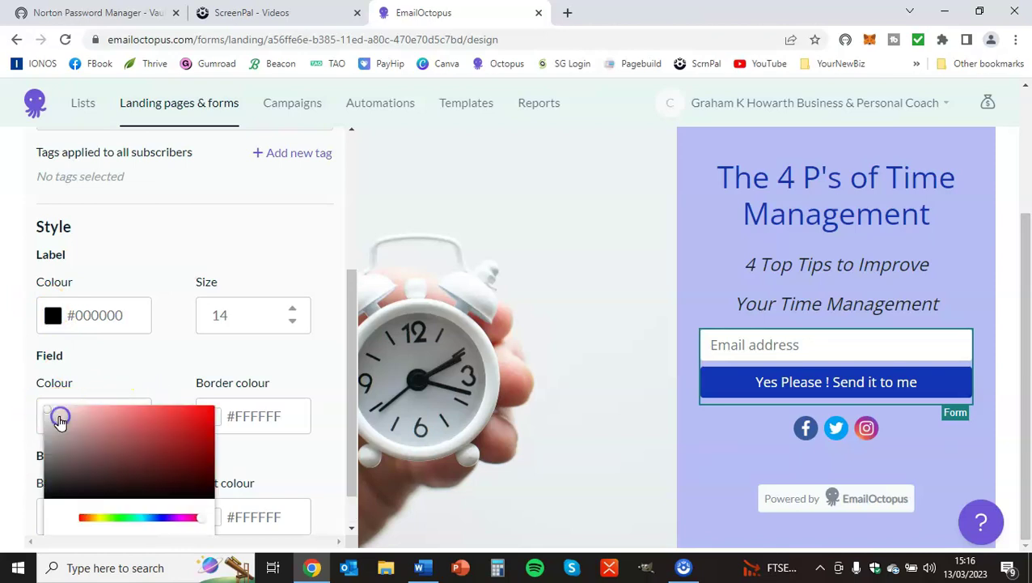
click(159, 519)
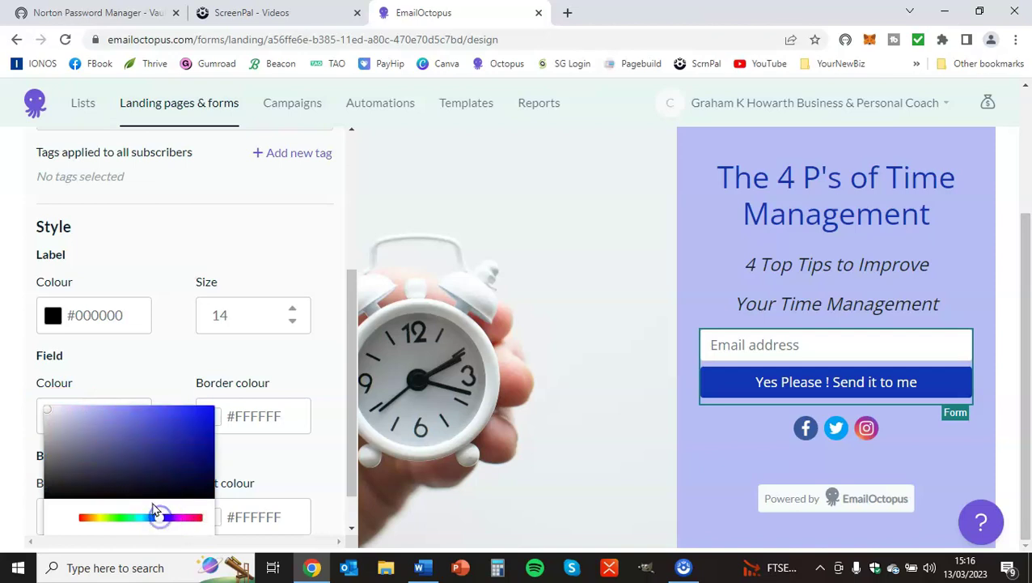
click(94, 416)
click(95, 419)
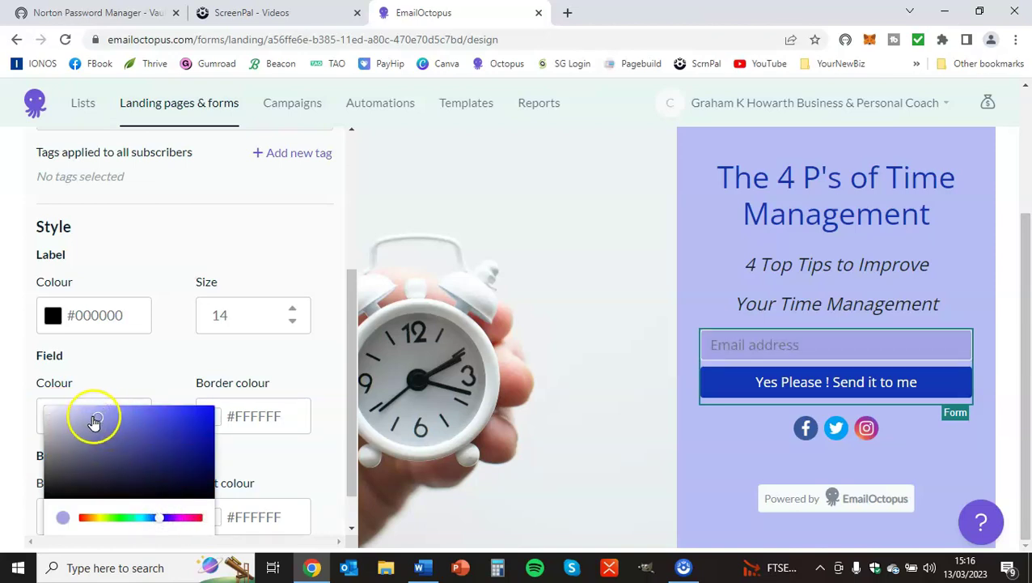
drag(81, 417, 86, 427)
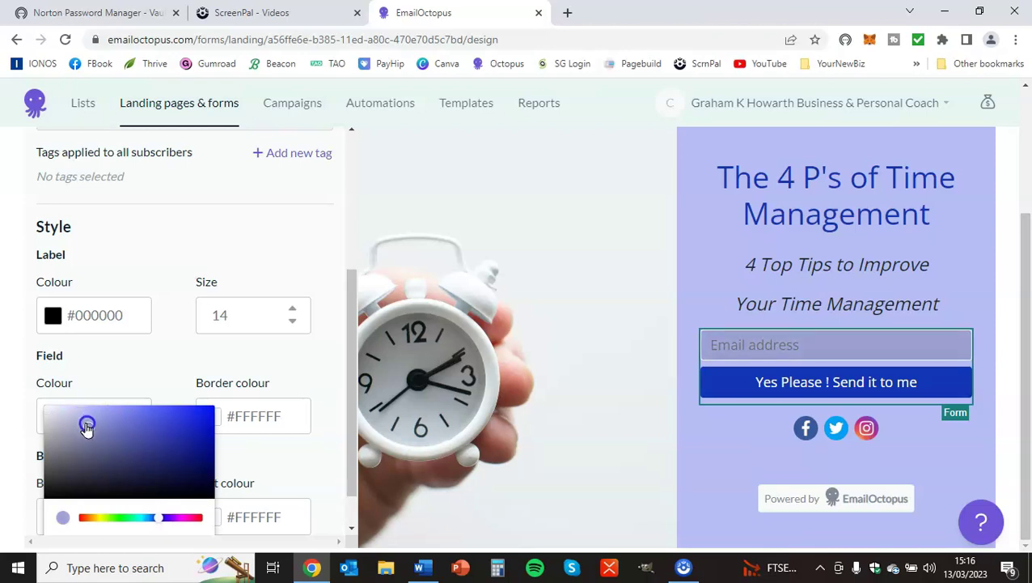
Step: Set the sign-up form's field colour to light blue #D0E1F8 and close the colour picker
click(143, 518)
mouse_move(64, 430)
mouse_down()
mouse_move(93, 411)
mouse_move(63, 411)
mouse_up()
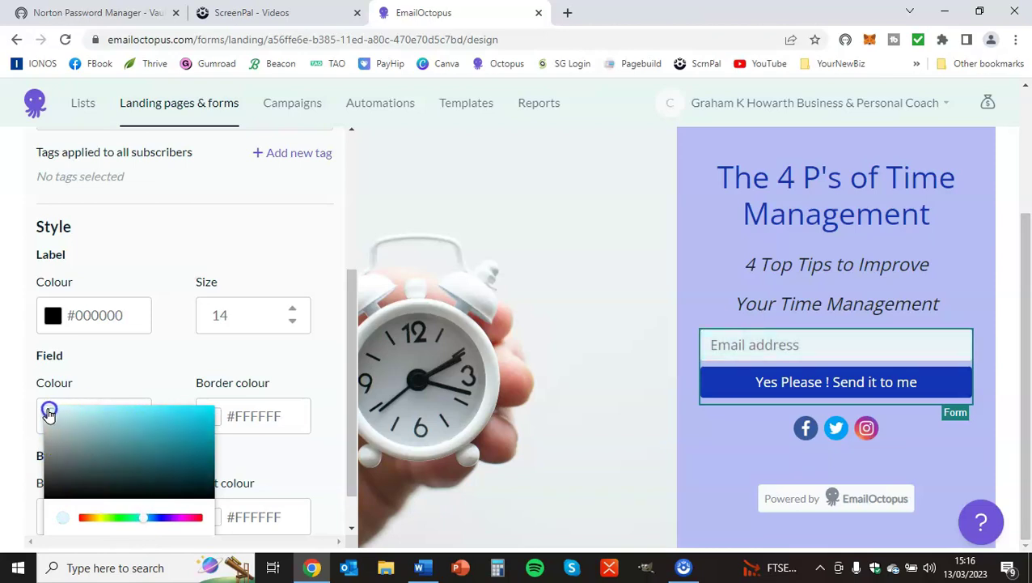
drag(51, 413, 50, 418)
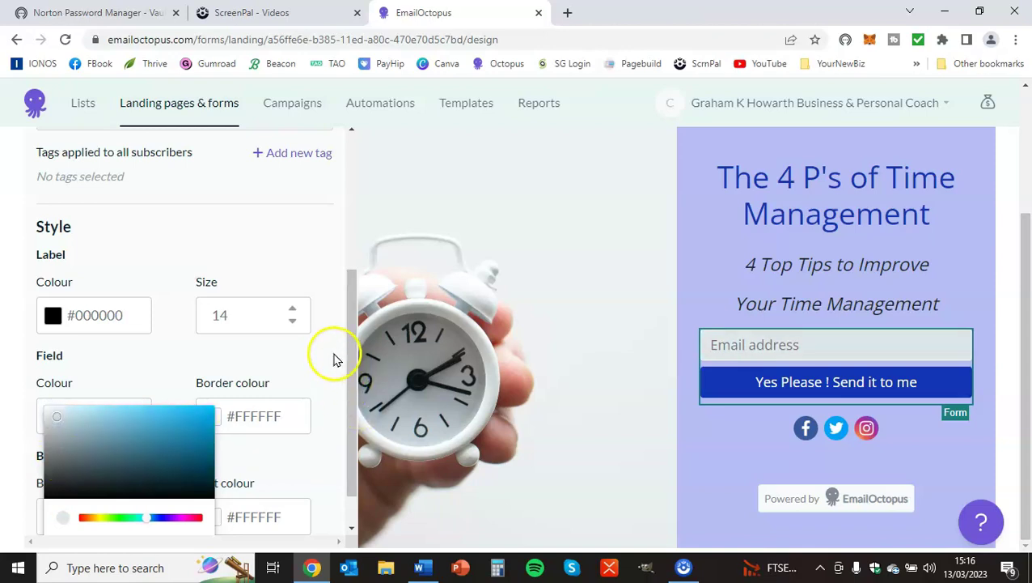
click(332, 355)
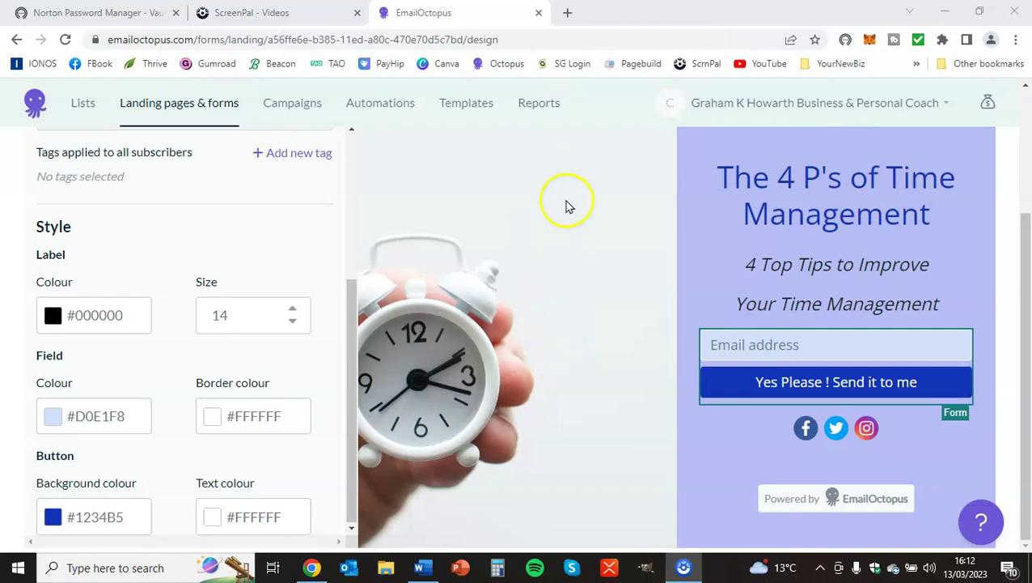
Step: Preview the desktop version of the landing page down to the sign-up form and return to the editor
scroll(207, 207, up, 3)
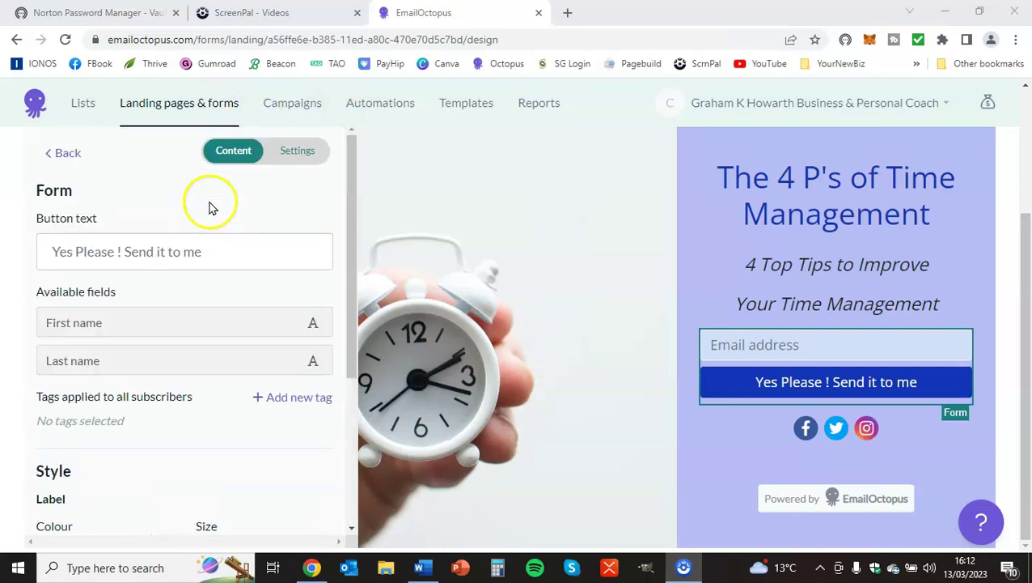
scroll(111, 189, up, 3)
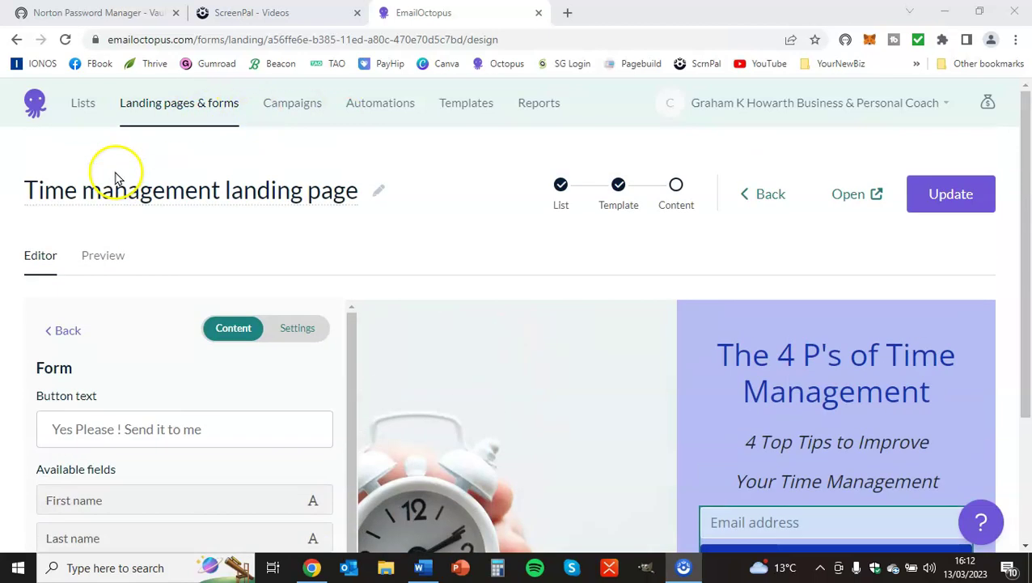
click(105, 255)
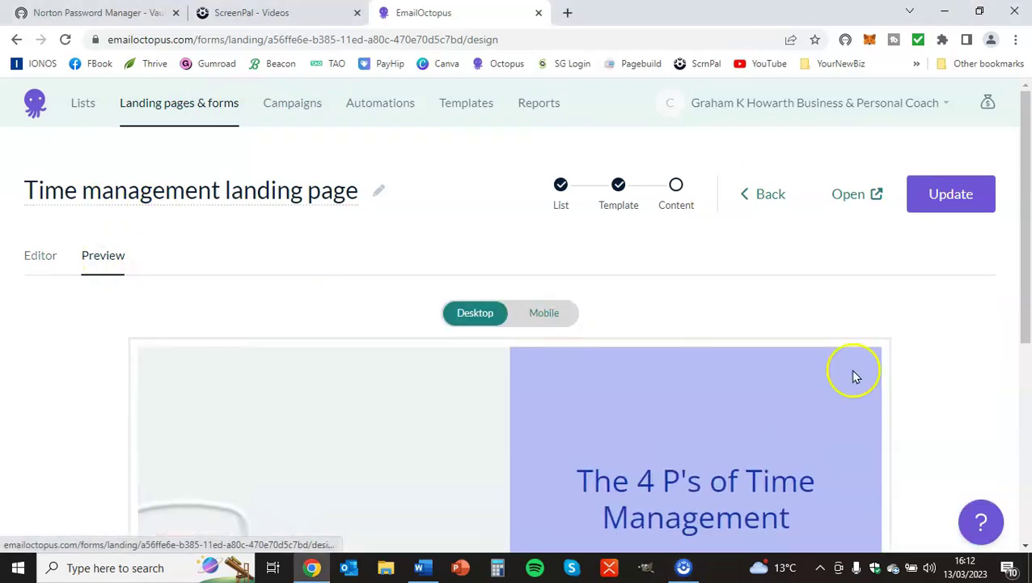
scroll(847, 314, down, 2)
scroll(847, 314, down, 3)
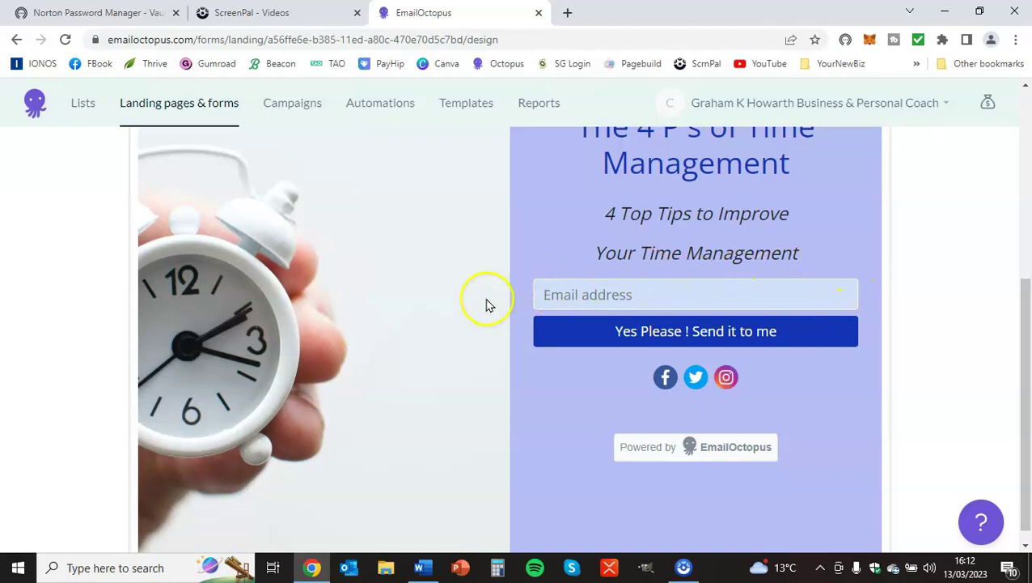
scroll(373, 293, up, 5)
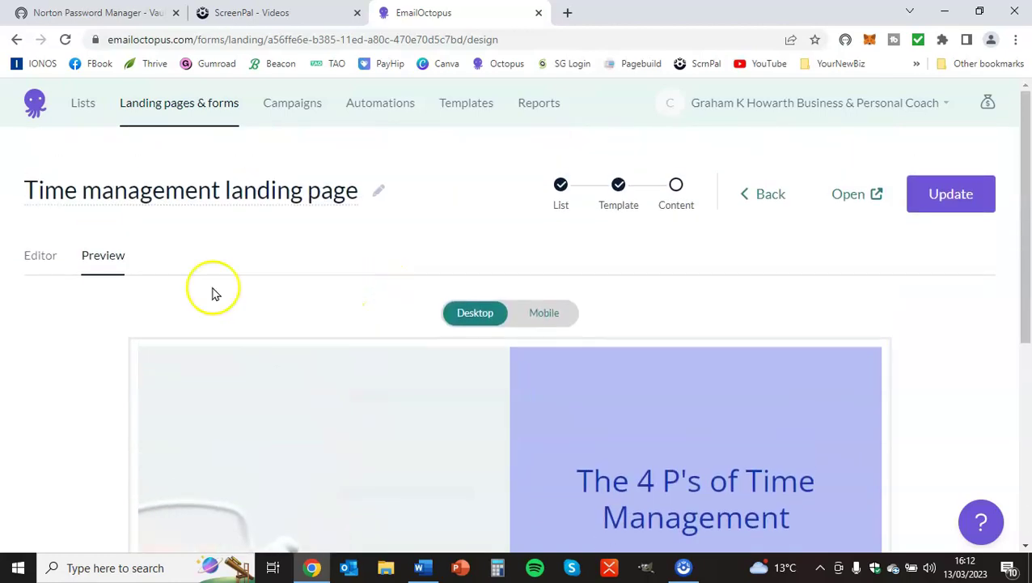
click(35, 256)
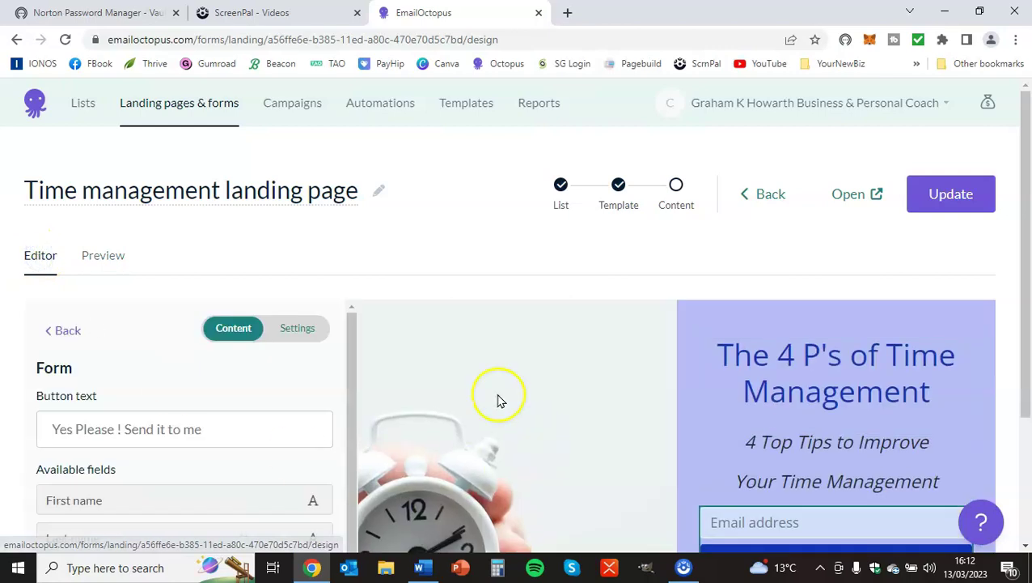
Step: Set the border colour of the form's field to blue #1234B5 and deselect the form
scroll(499, 400, down, 2)
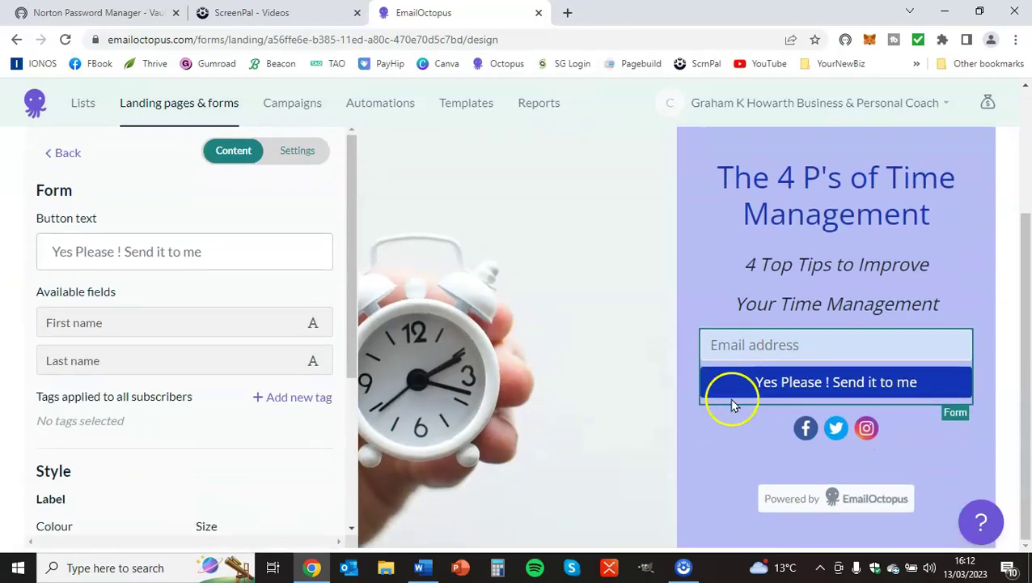
scroll(207, 237, down, 2)
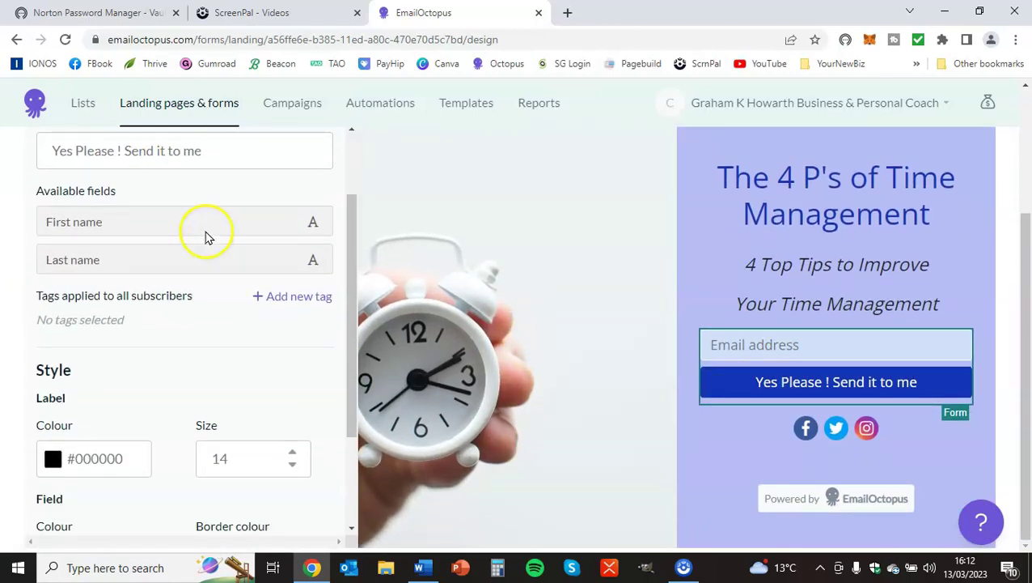
scroll(202, 225, down, 1)
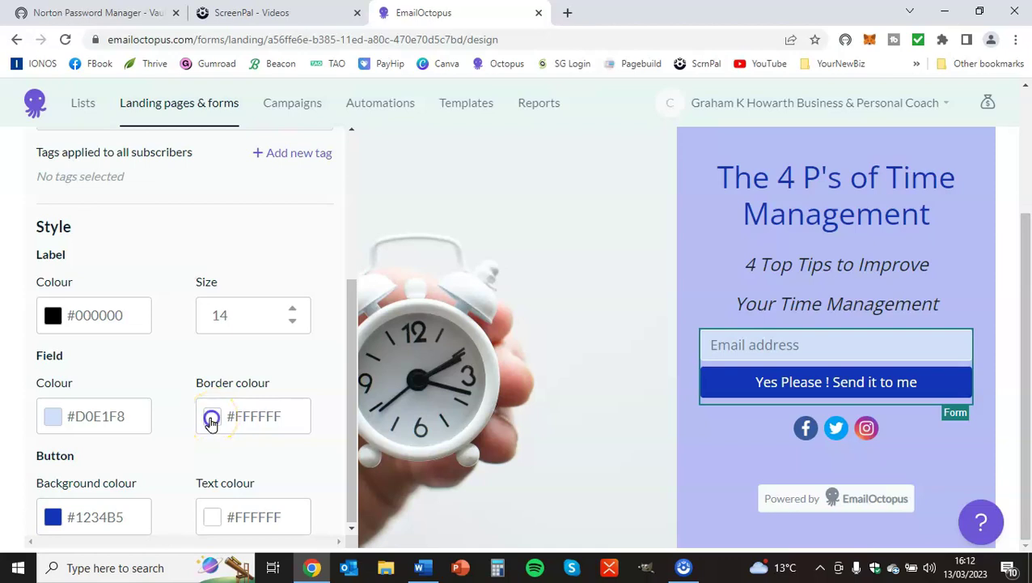
click(212, 419)
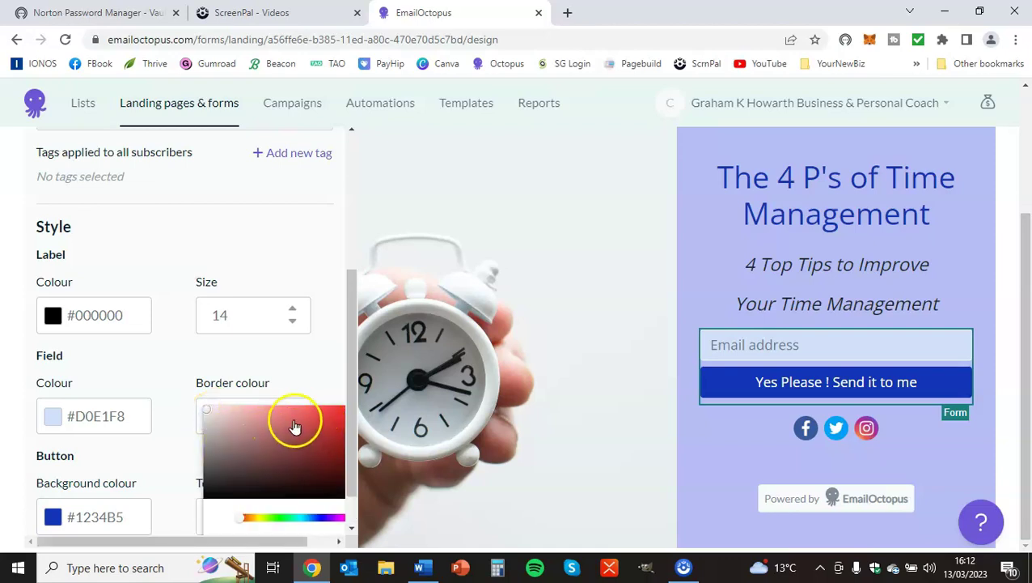
scroll(295, 426, down, 1)
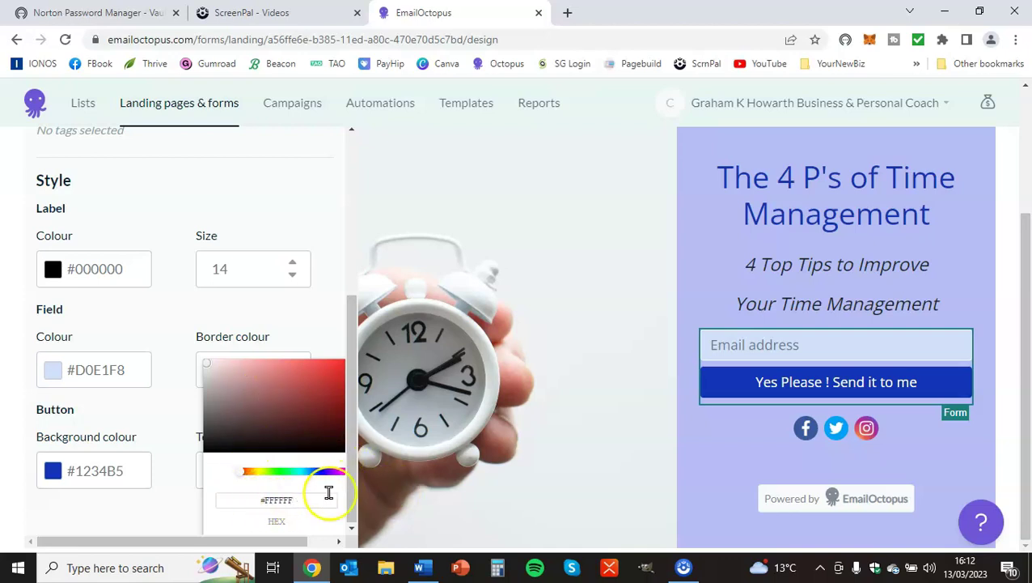
click(315, 498)
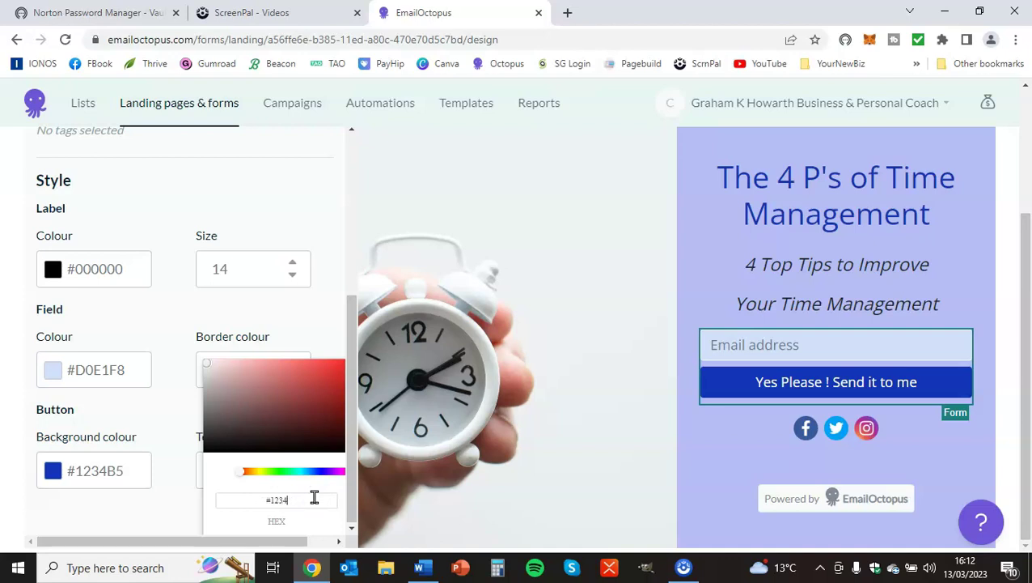
text(5)
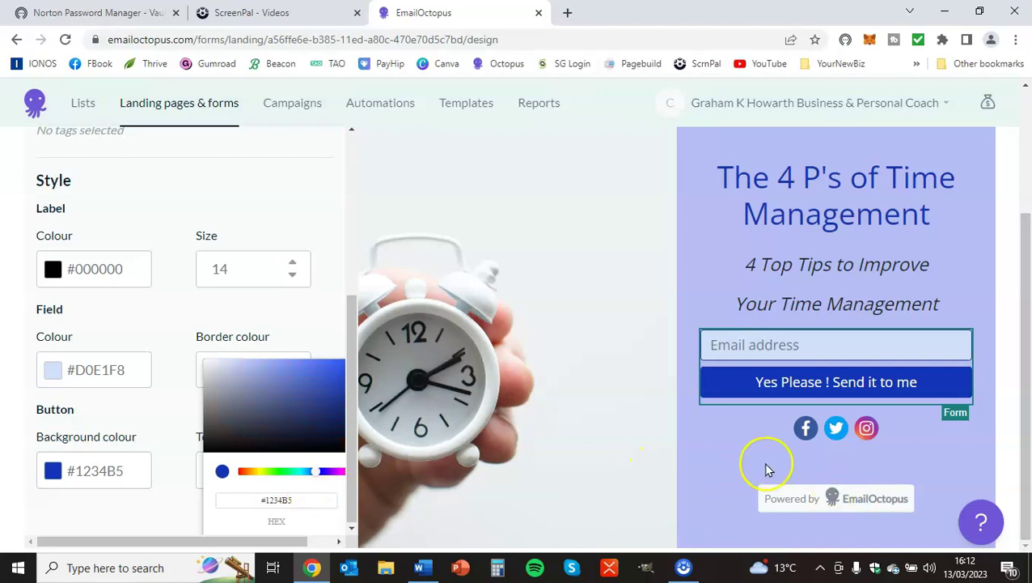
click(715, 457)
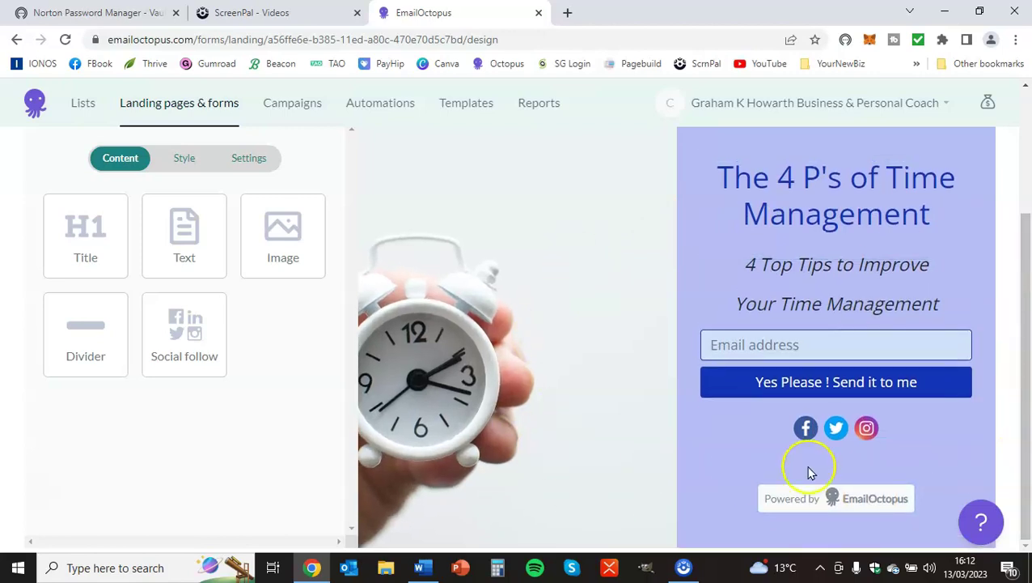
Step: Check the email field's new border in the desktop preview and go back to editing the page
scroll(550, 225, up, 3)
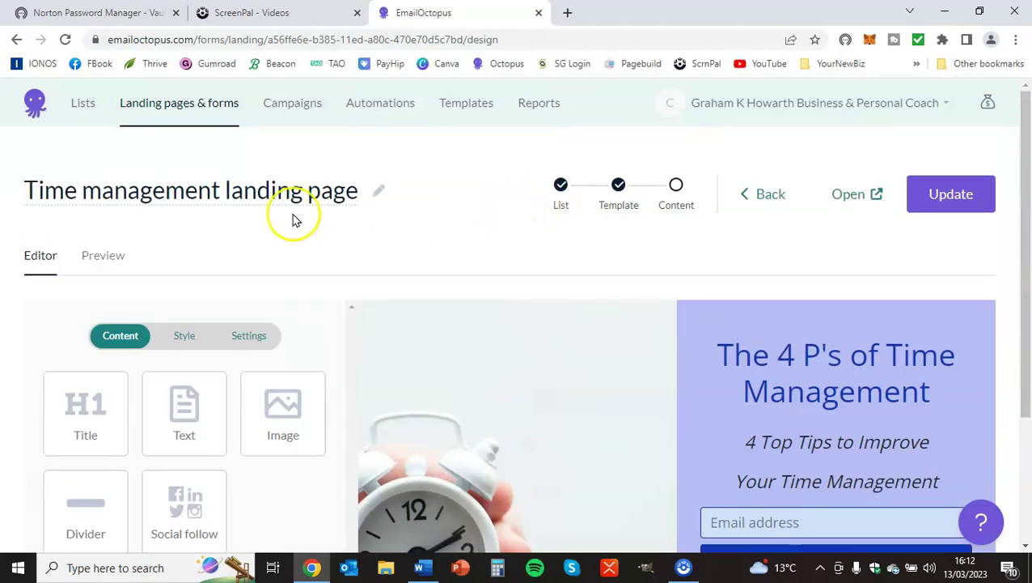
click(98, 255)
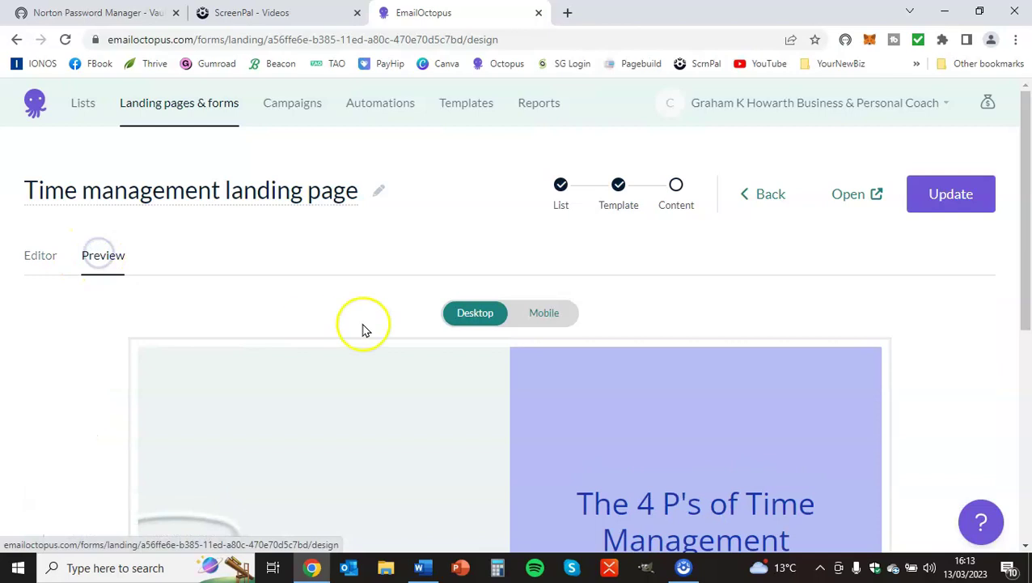
scroll(763, 351, down, 5)
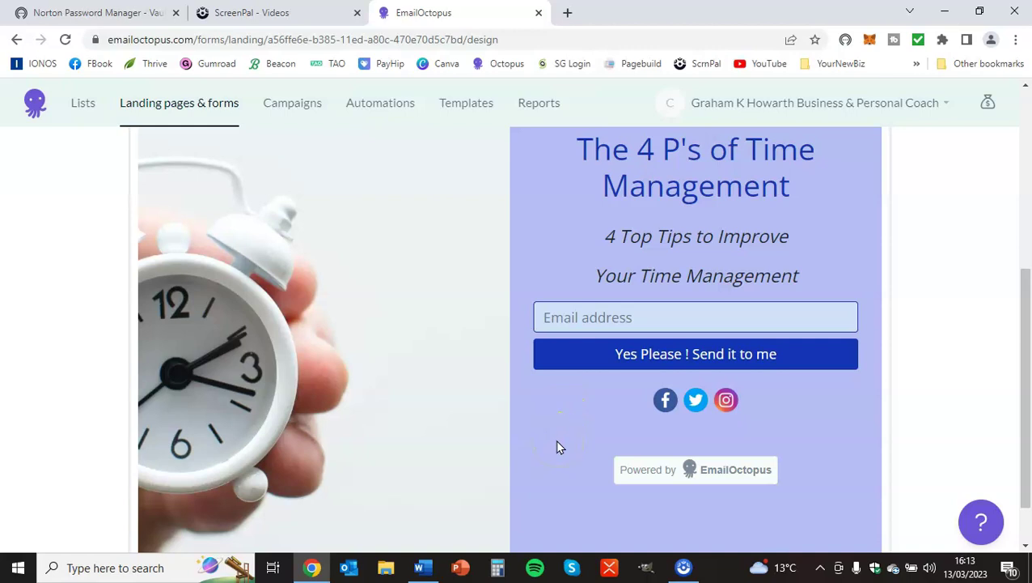
scroll(316, 353, up, 5)
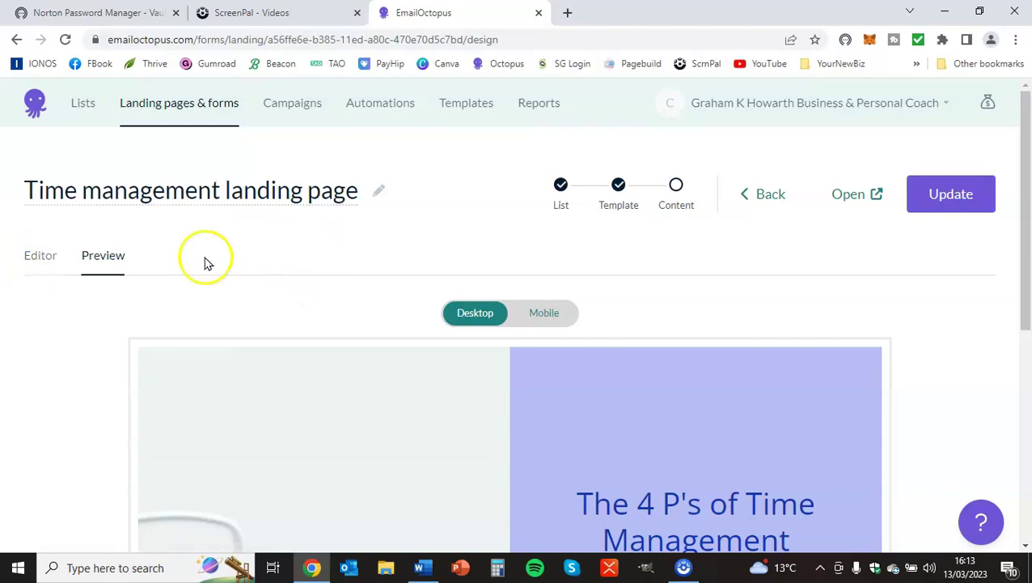
click(41, 257)
Step: Review the sign-up form's style settings and the email address field's own settings, and reselect the whole form
scroll(453, 278, down, 2)
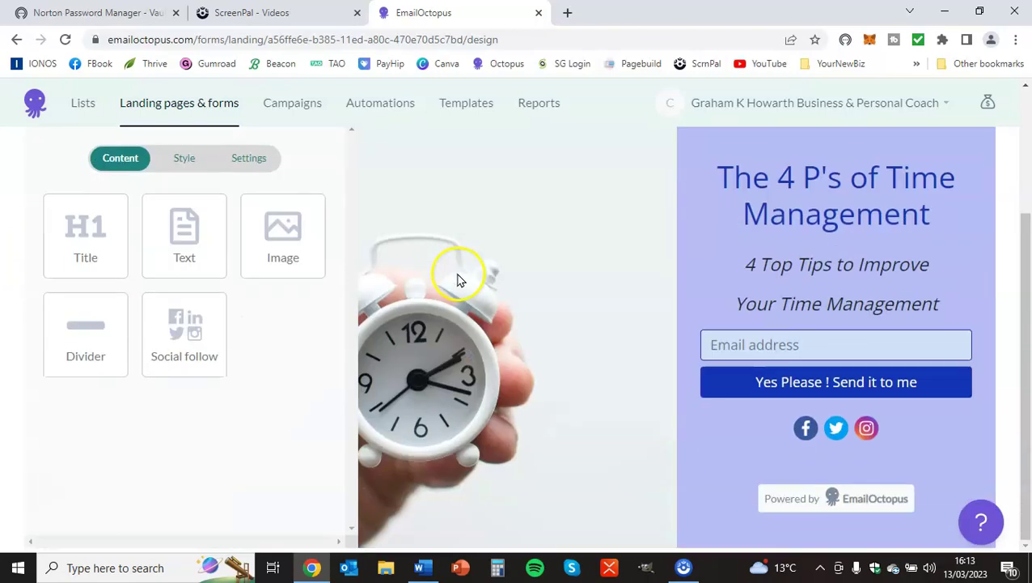
click(704, 402)
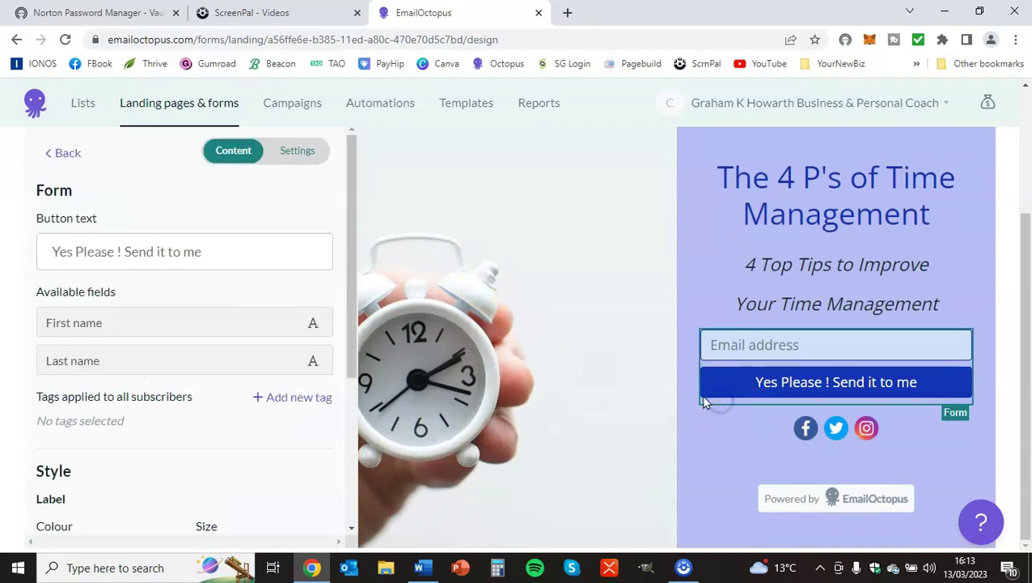
scroll(239, 248, down, 3)
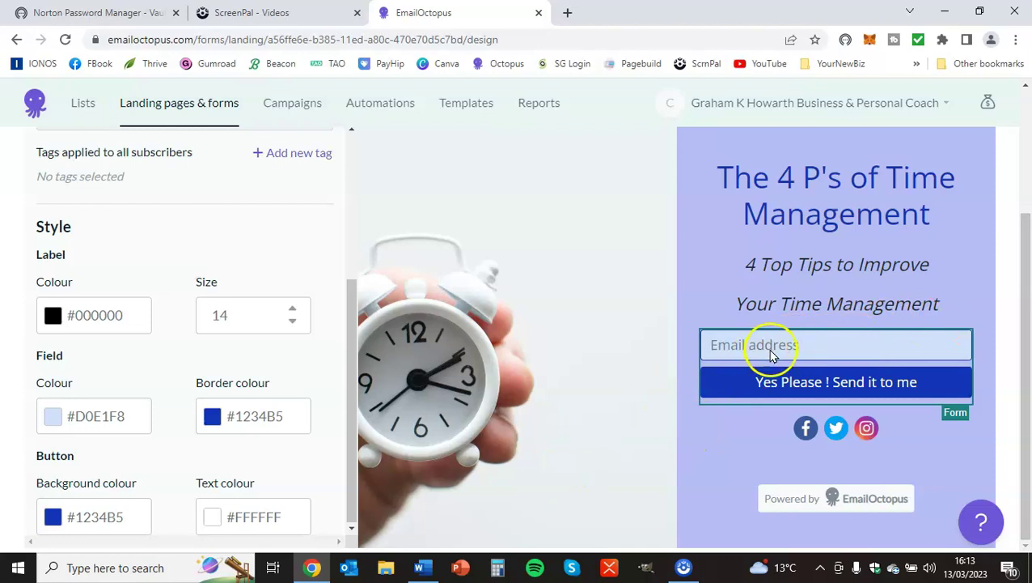
click(839, 346)
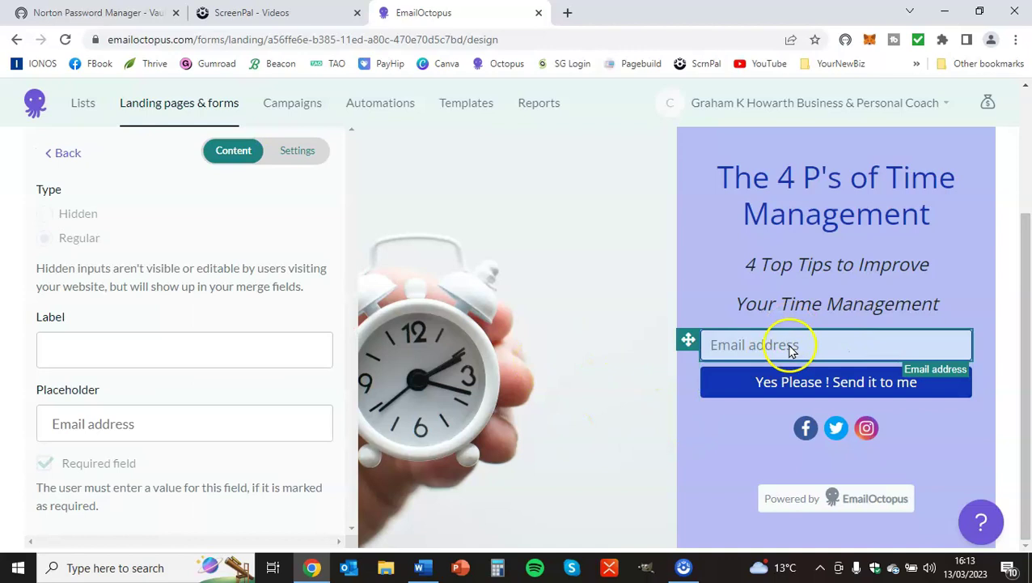
click(736, 403)
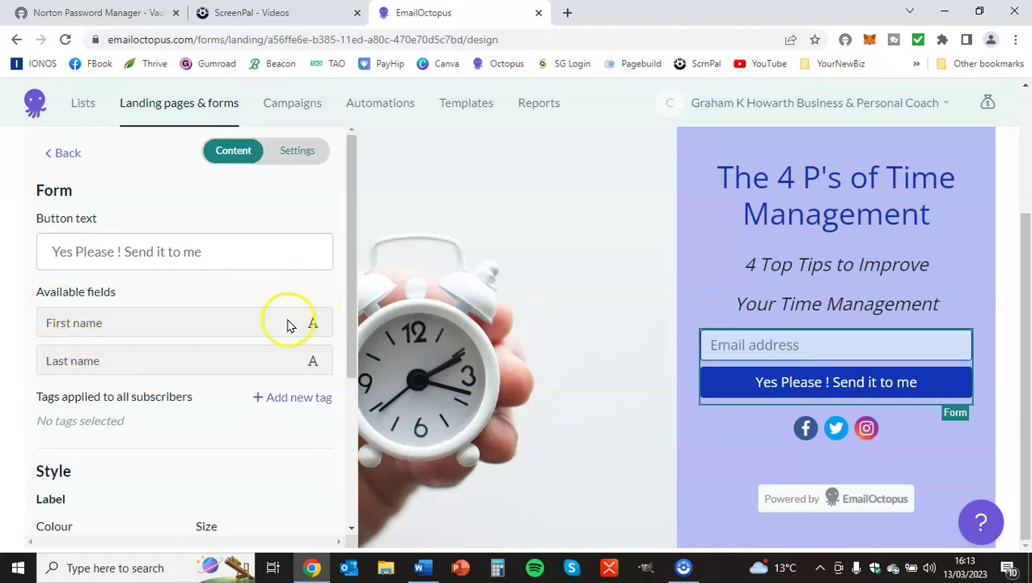
Step: Add the First name and Last name fields to the sign-up form
click(252, 322)
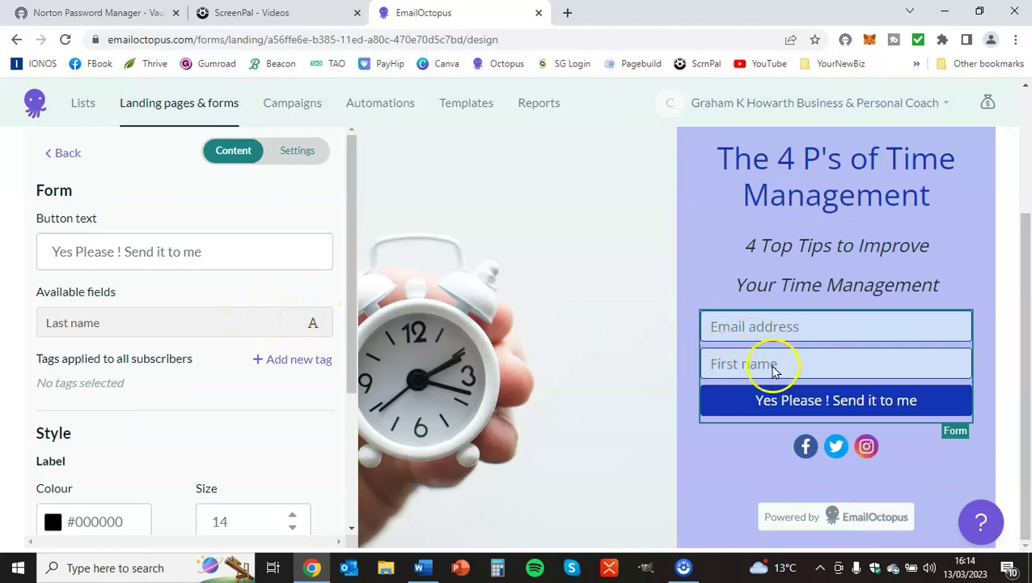
click(103, 322)
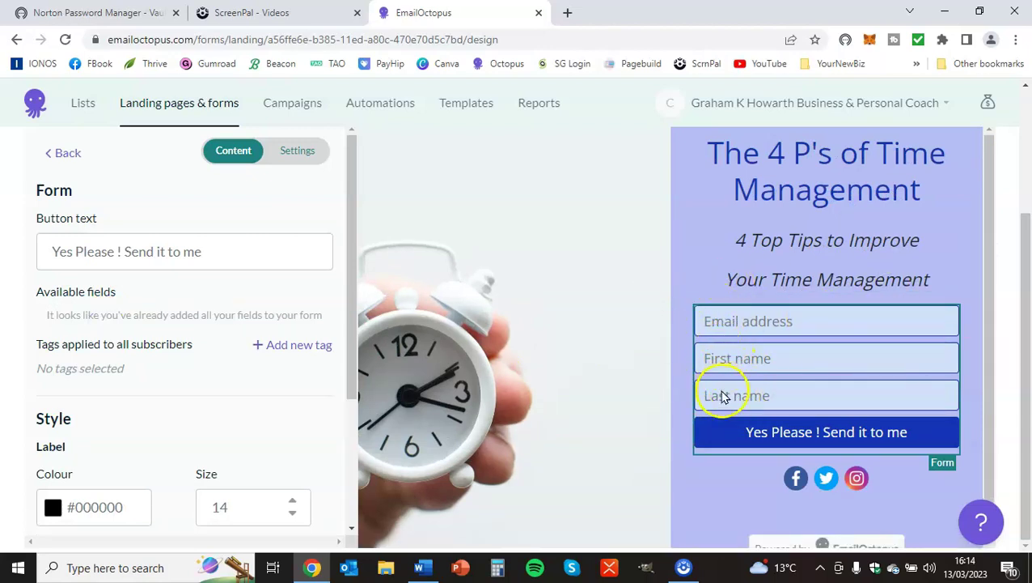
Step: Delete the last name field and the first name field from the sign-up form, confirming each deletion
click(776, 397)
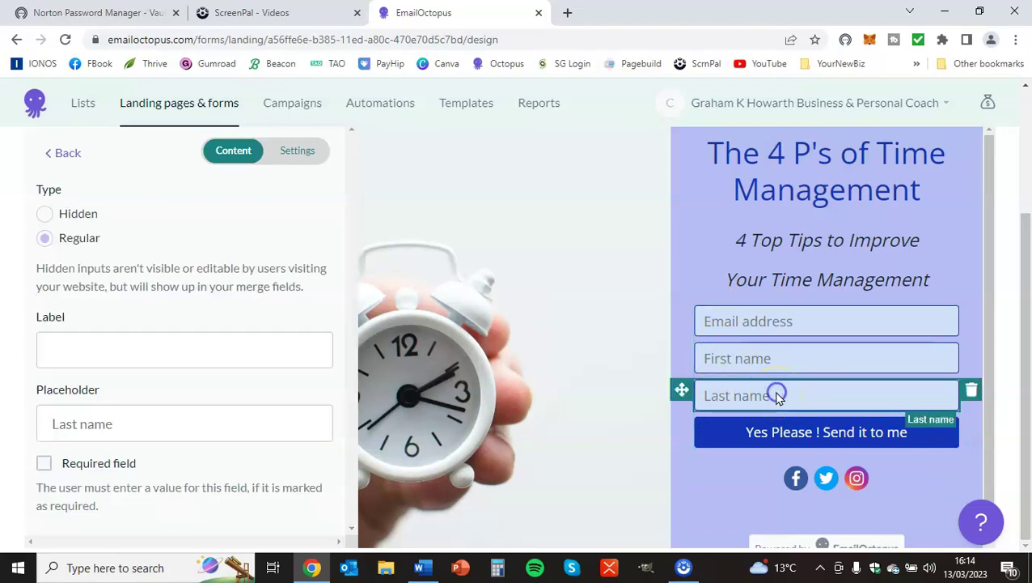
click(971, 394)
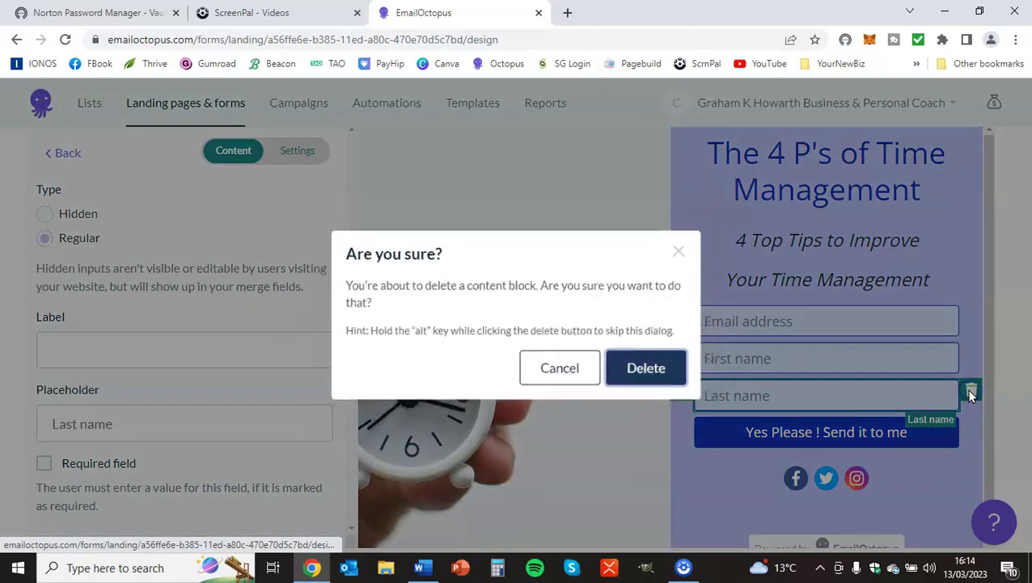
click(652, 372)
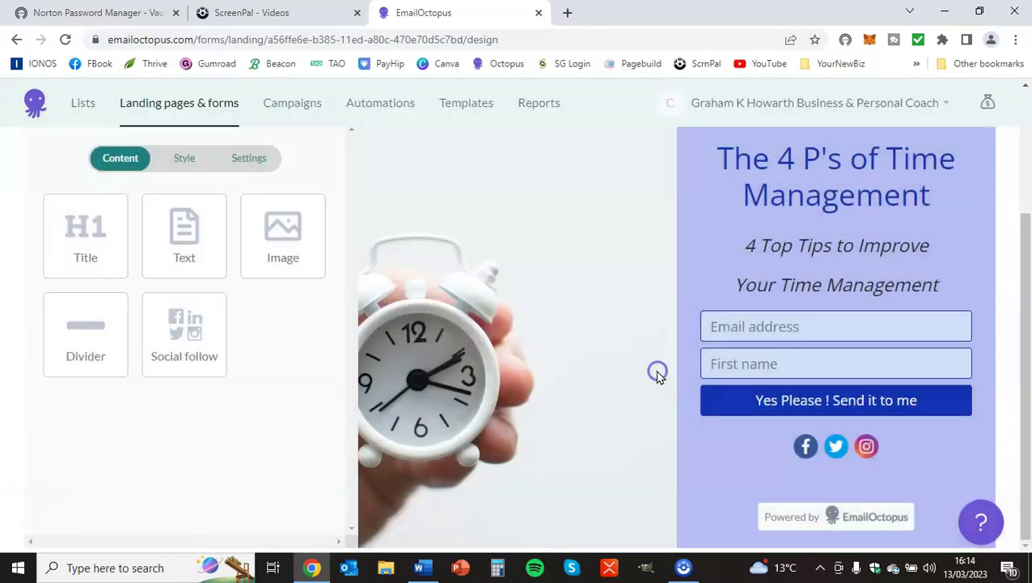
click(837, 366)
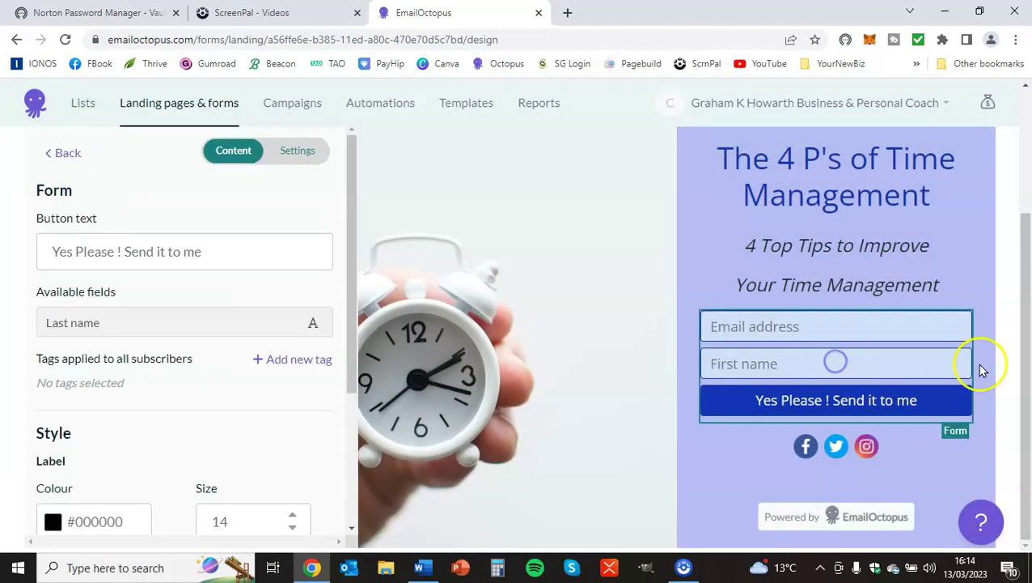
click(913, 365)
click(985, 359)
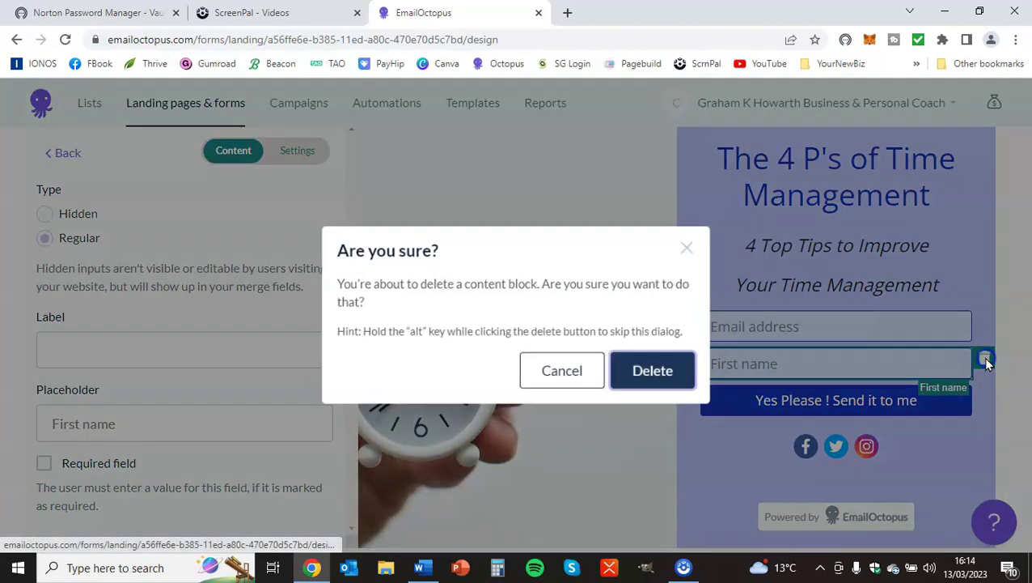
click(657, 370)
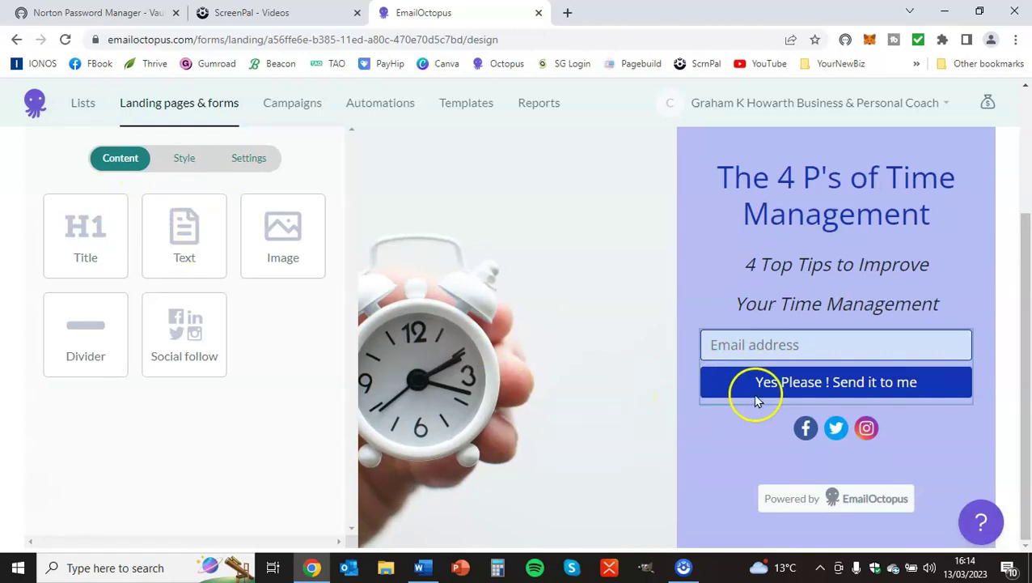
Step: Reselect the sign-up form and add both available fields, First name and Last name, back to it
click(726, 405)
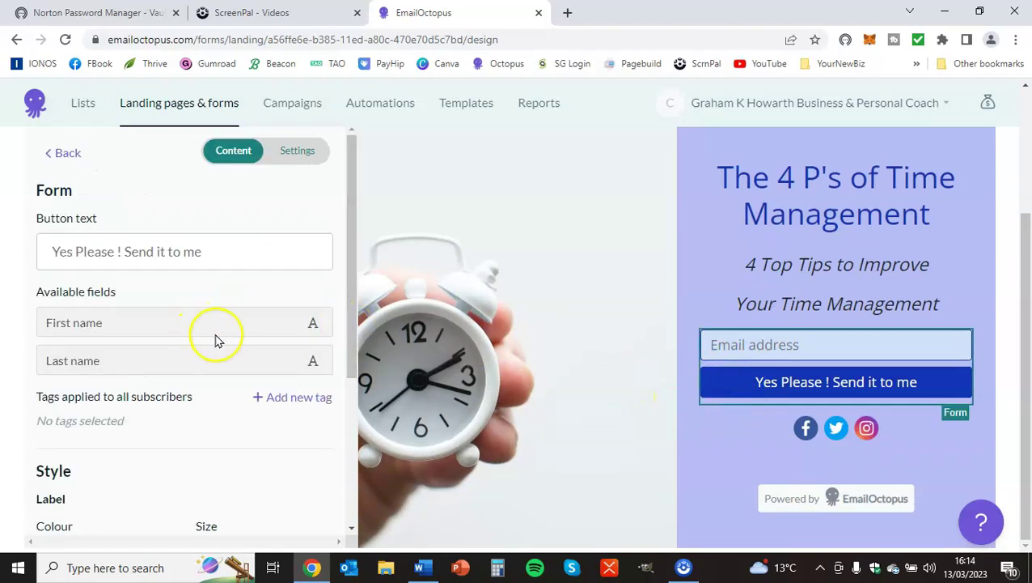
click(218, 321)
click(200, 322)
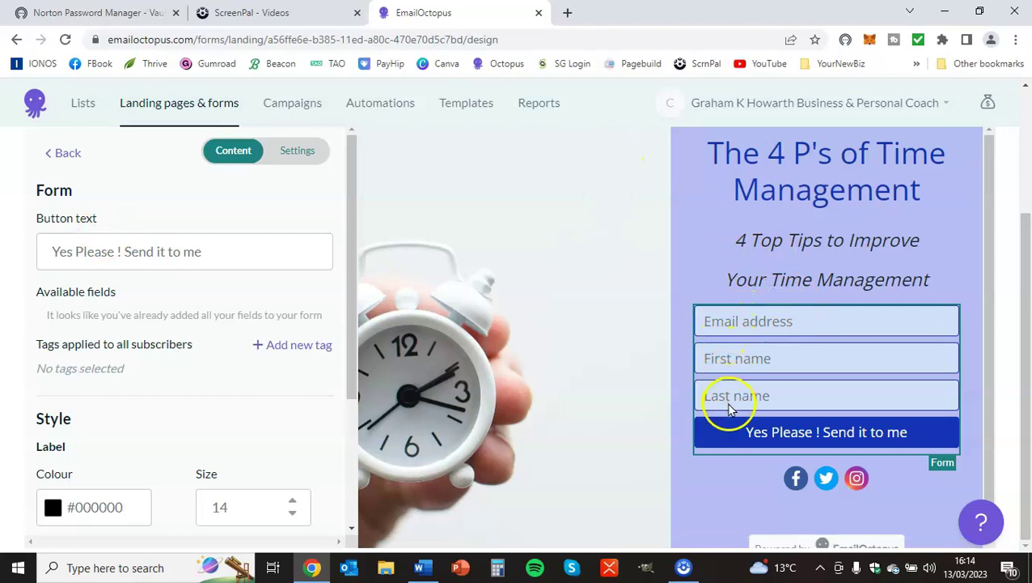
Step: Set the email address field's label to "Email" and the first name field's label to "Forename"
click(716, 322)
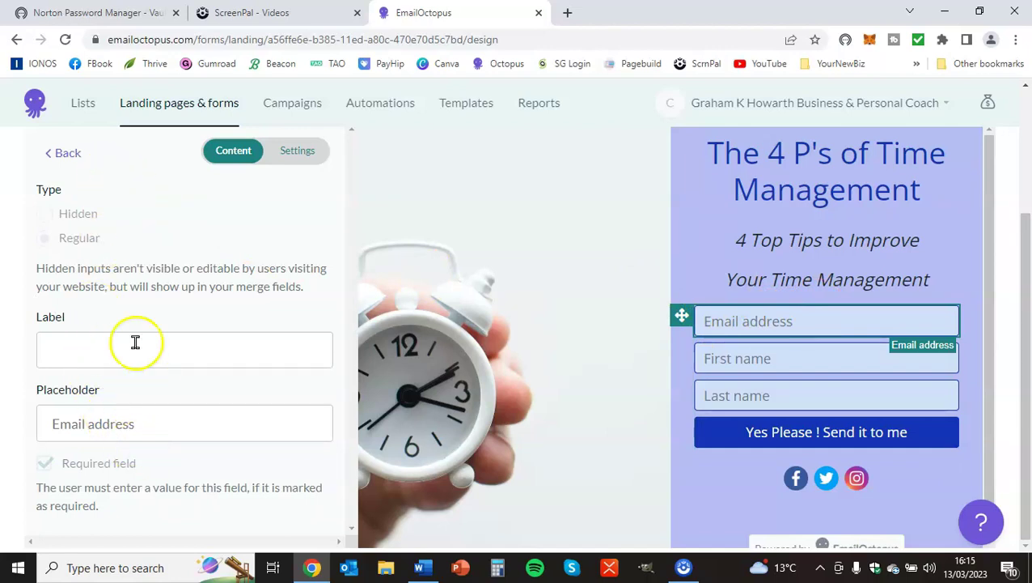
click(81, 349)
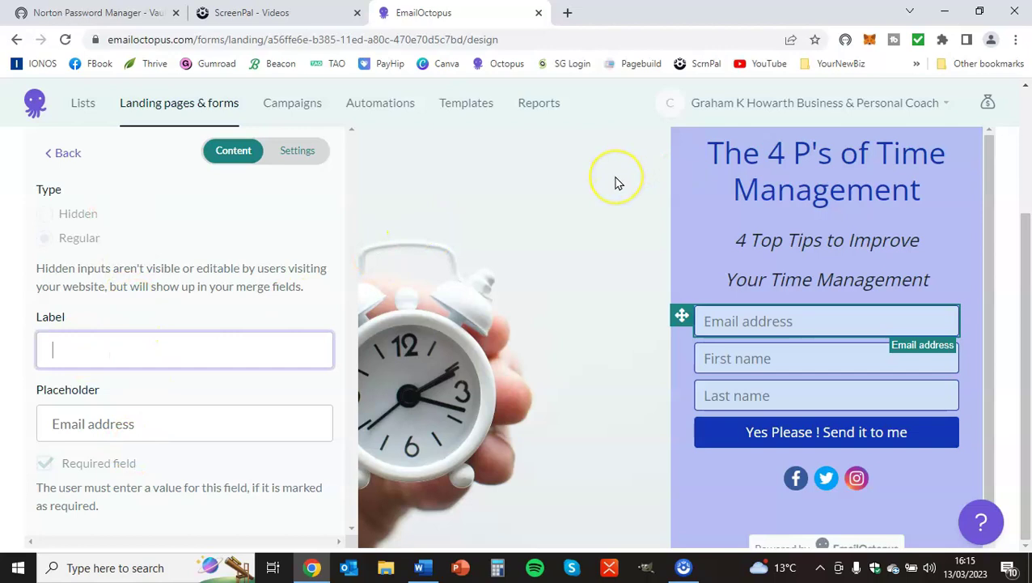
text(Email)
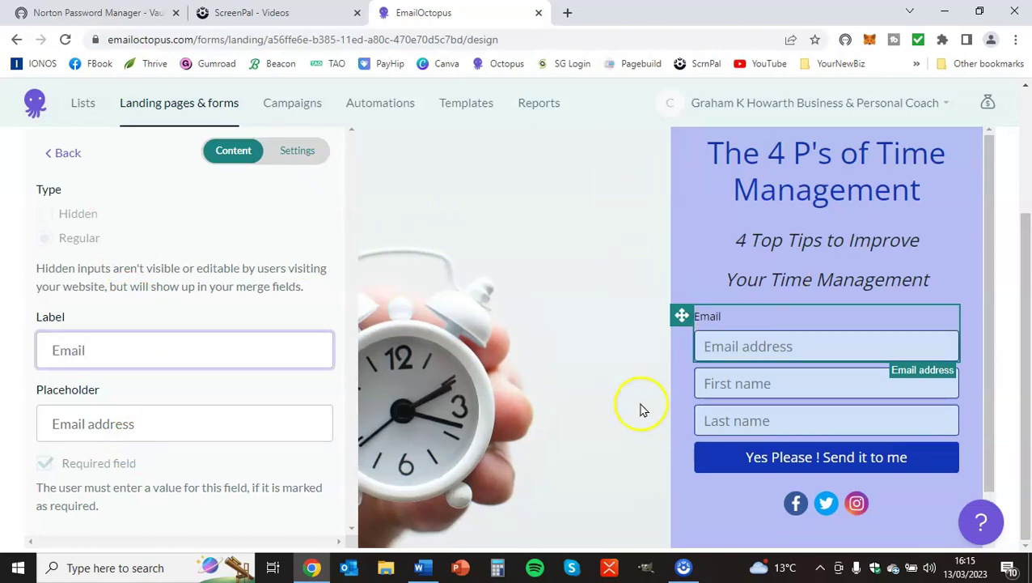
click(717, 385)
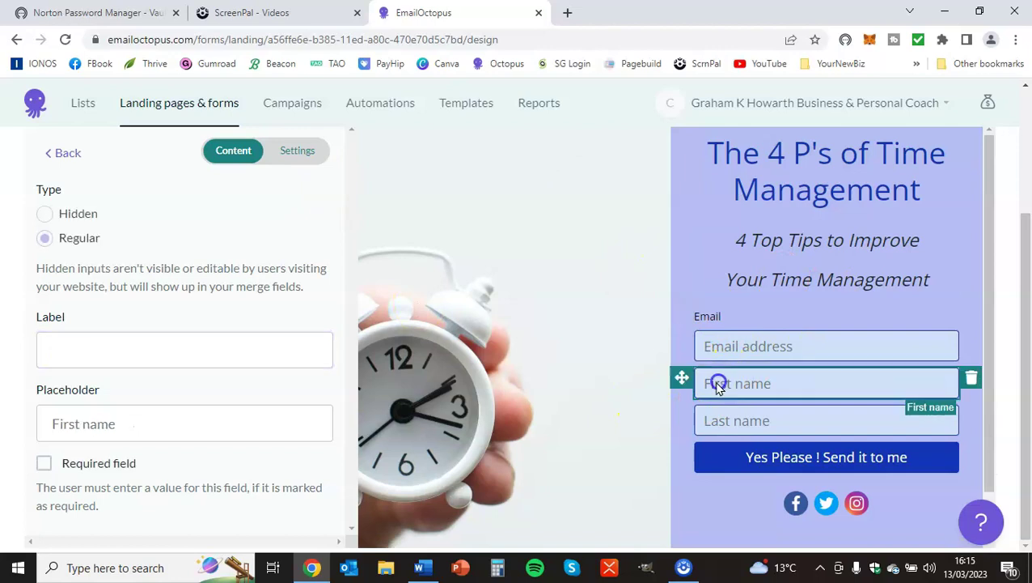
click(94, 353)
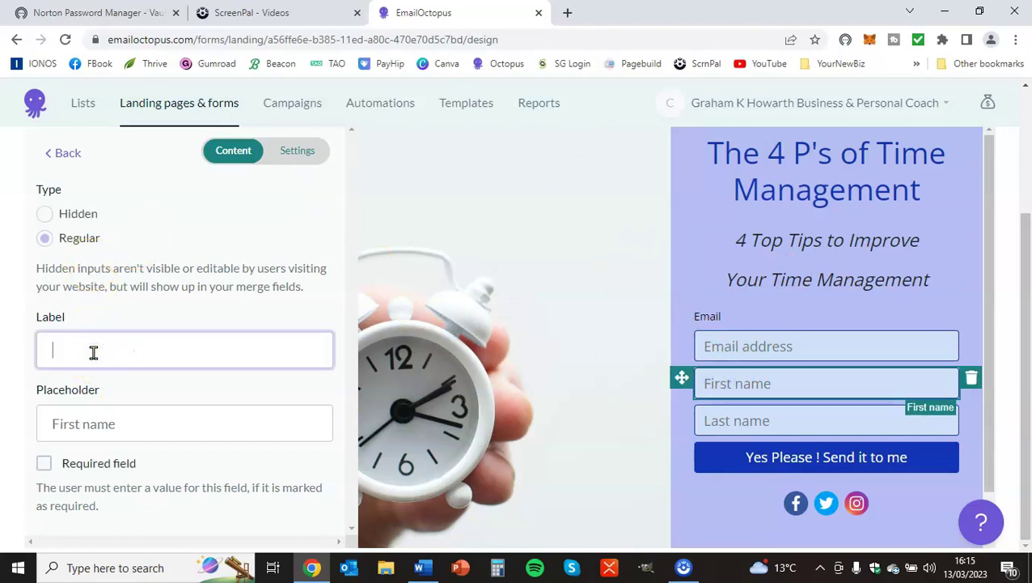
text(Forename)
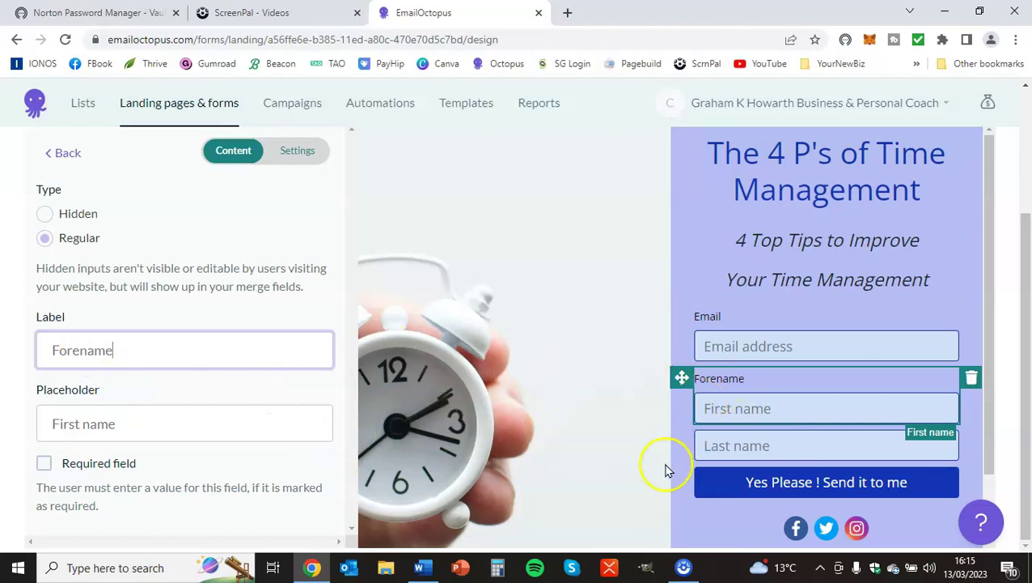
Step: Set the last name field's label to "Surname" and deselect the field
click(722, 446)
click(127, 344)
text(Surnam)
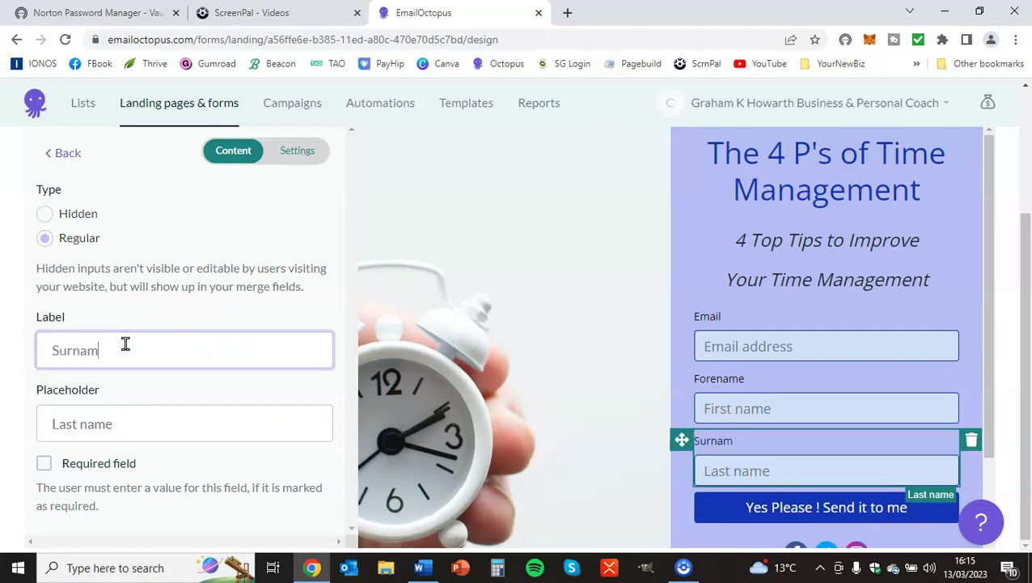
text(e)
click(608, 327)
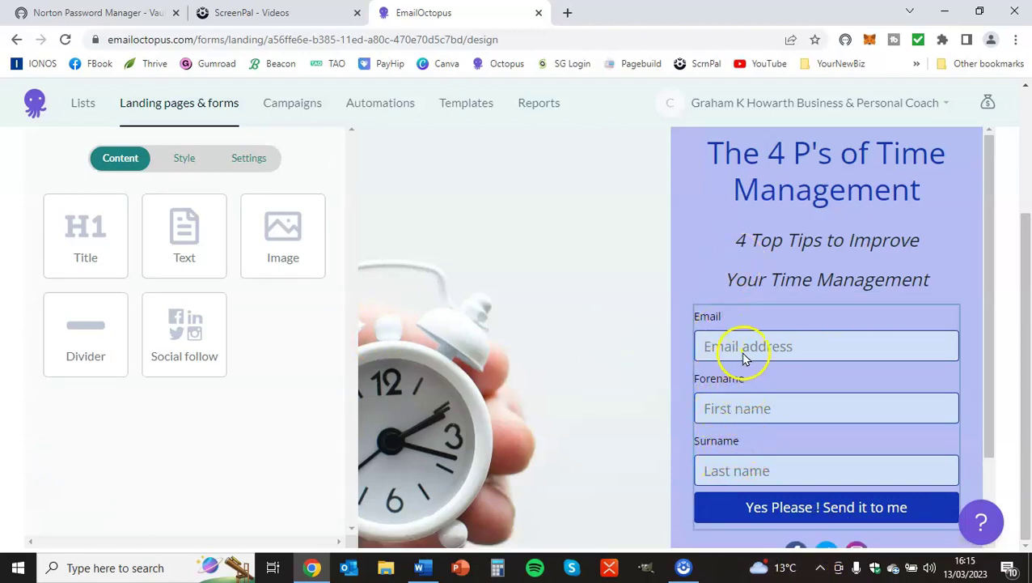
Step: Clear the labels of the last name field and the first name field, leaving only their placeholders
click(716, 445)
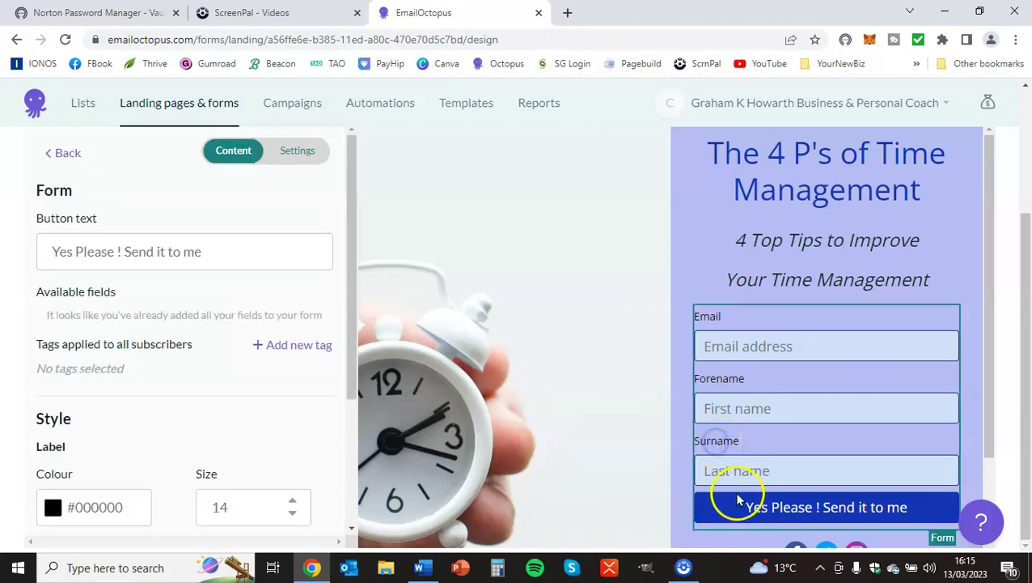
click(783, 471)
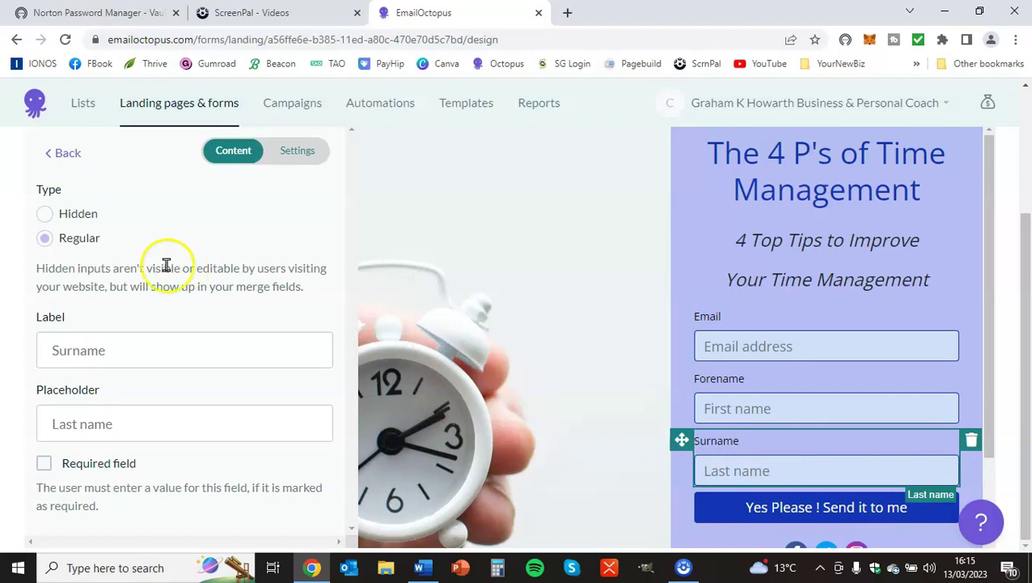
drag(113, 350, 55, 349)
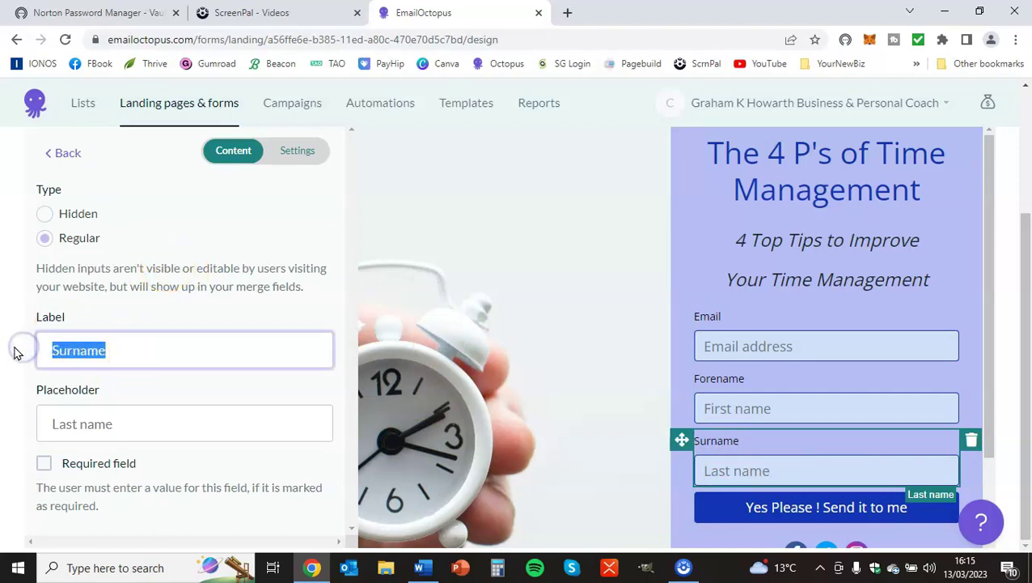
key(BackSpace)
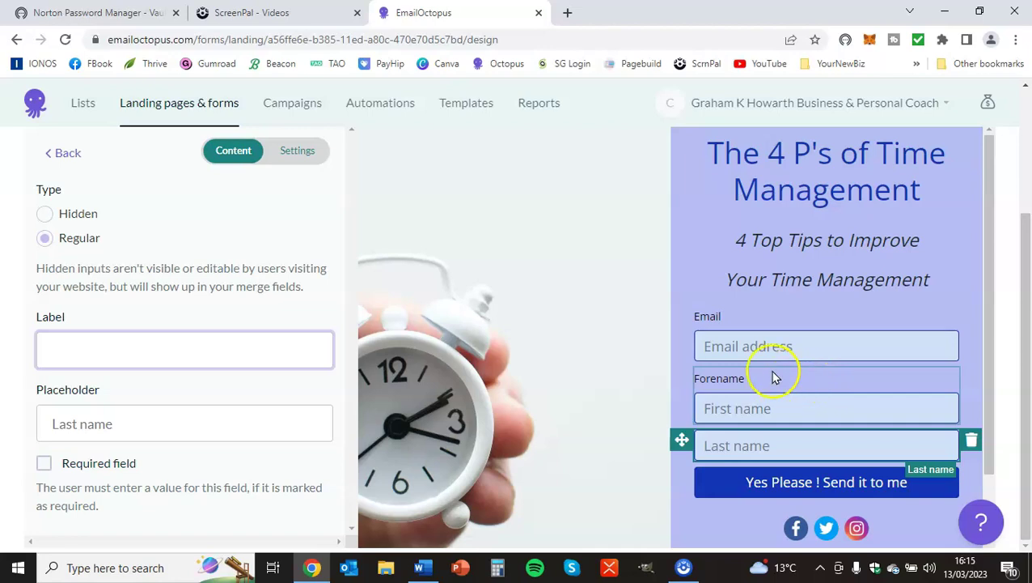
click(791, 408)
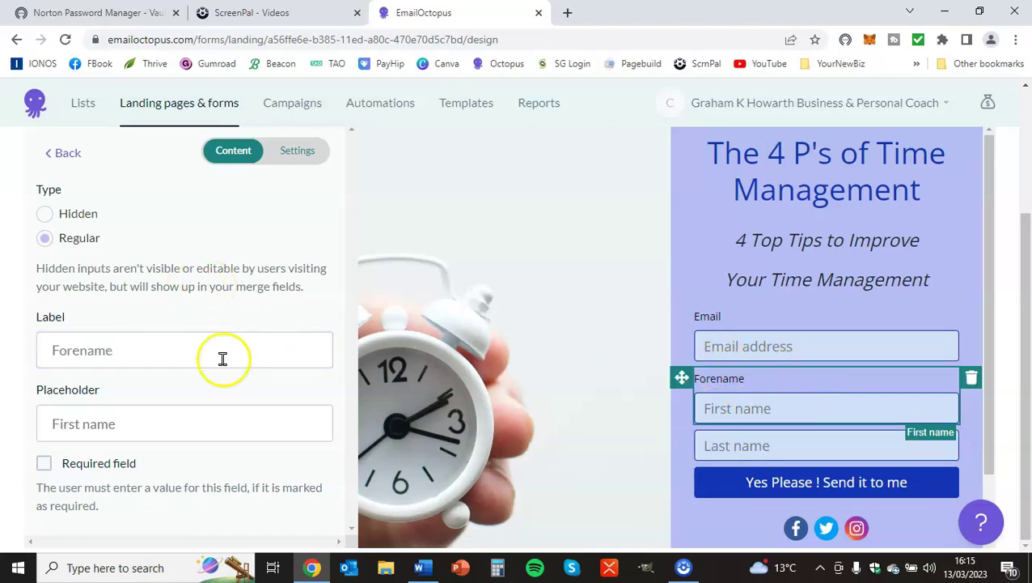
drag(166, 349, 17, 354)
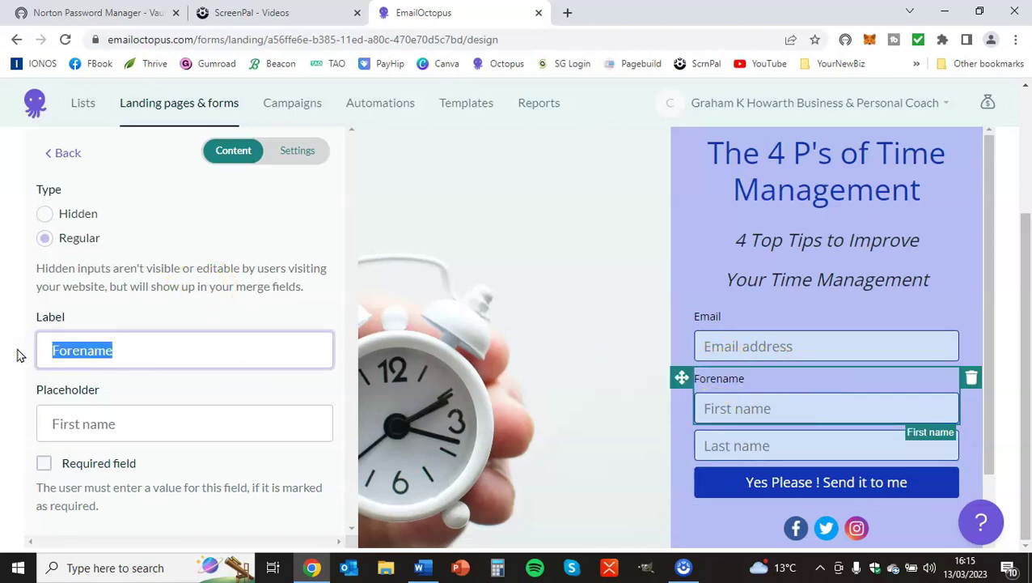
key(BackSpace)
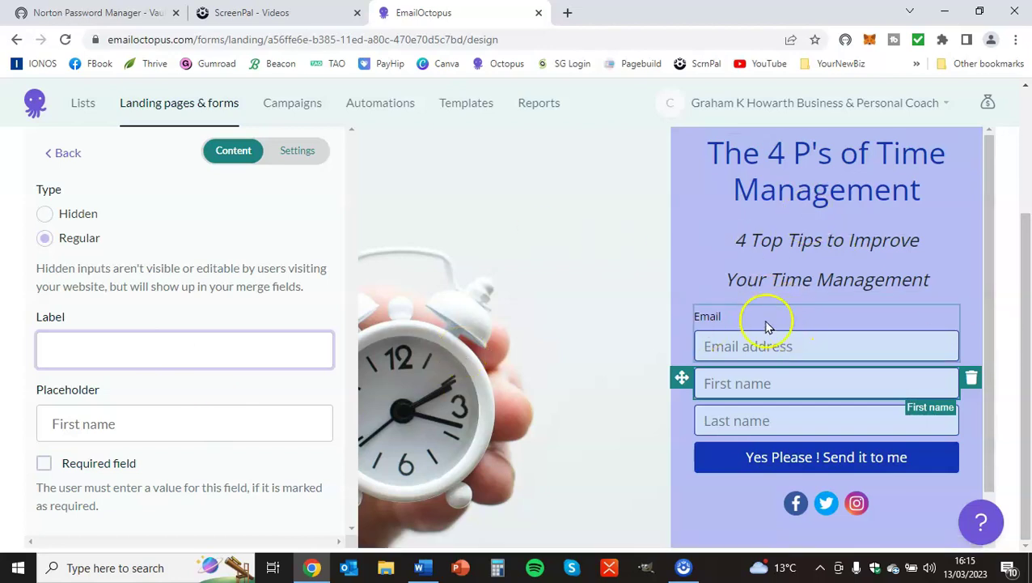
Step: Replace the email address field's label with "Please enter your contact details" and deselect the field
click(697, 316)
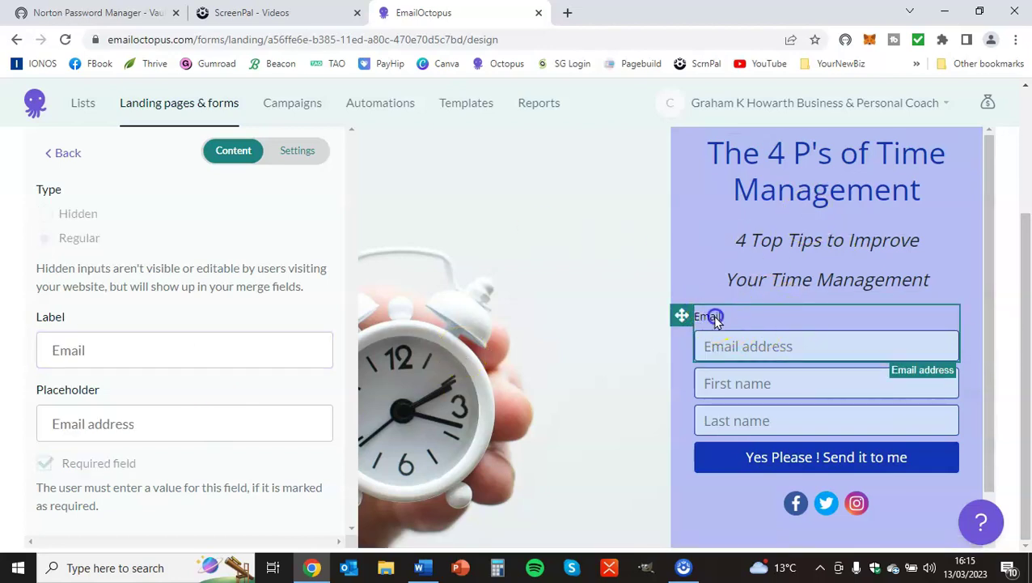
click(105, 347)
drag(71, 347, 23, 348)
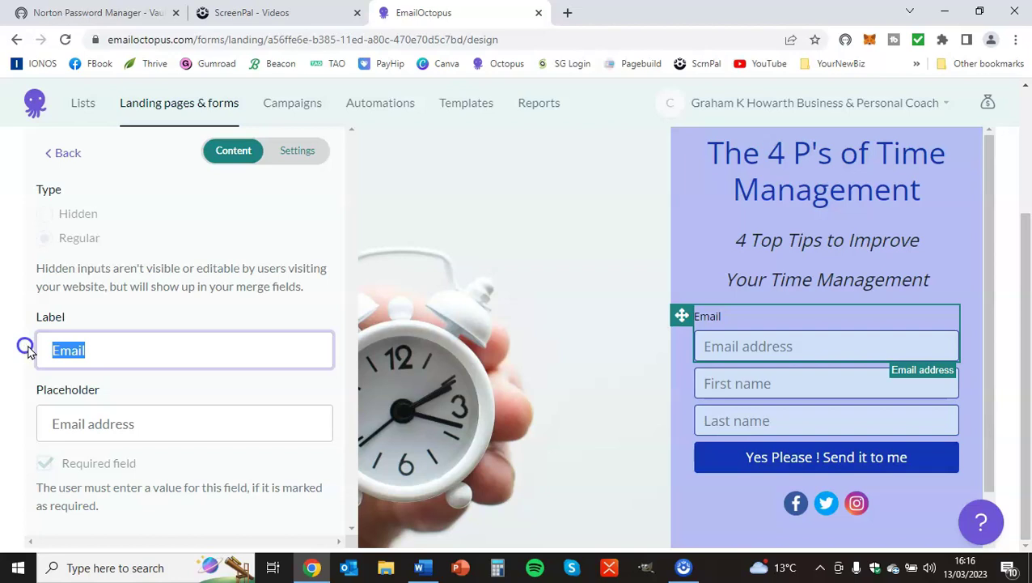
text(Please enter your contact det)
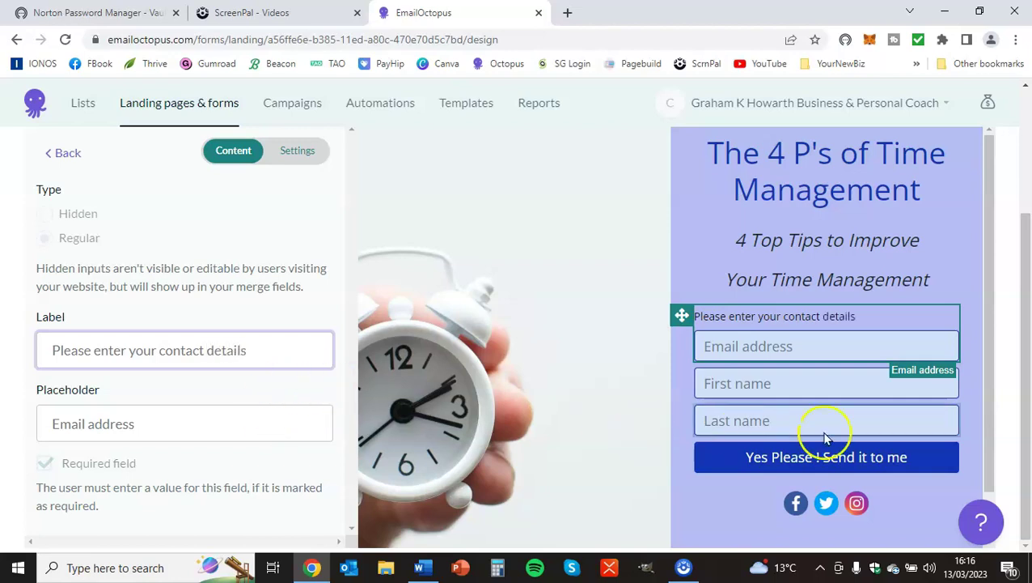
click(784, 319)
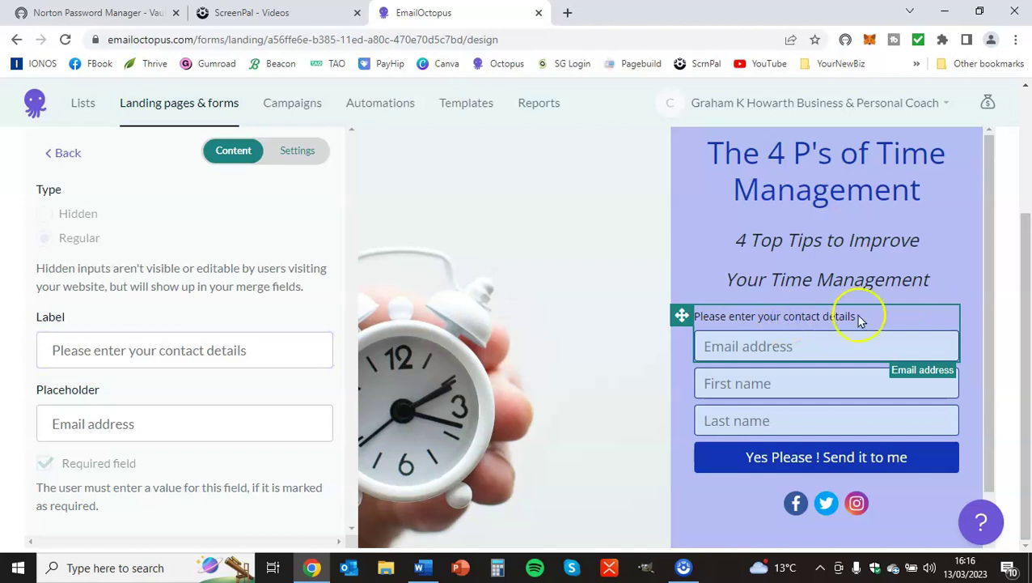
click(549, 252)
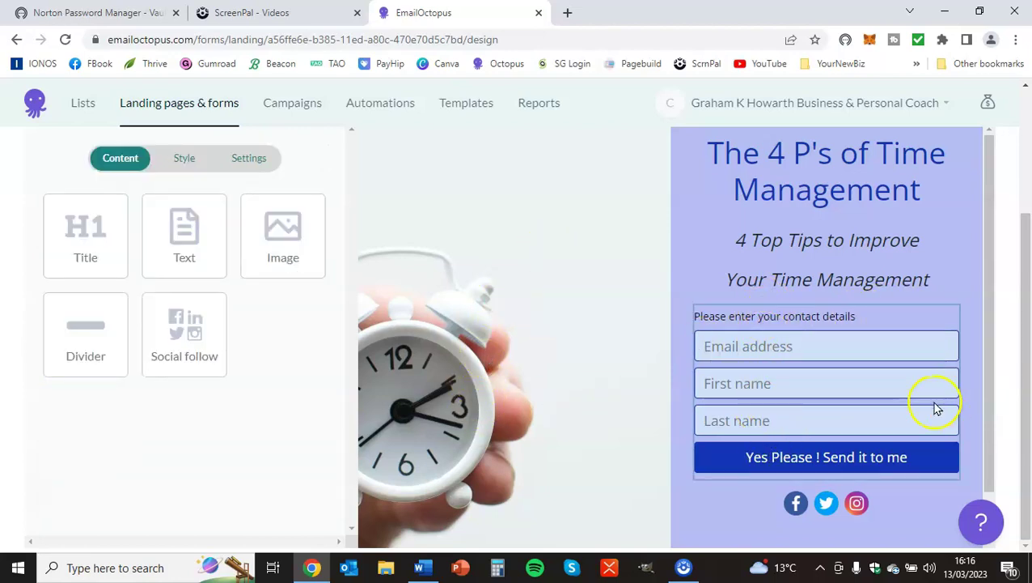
Step: Set the label colour of the sign-up form to #1234B5 so that it matches the button's background
click(782, 317)
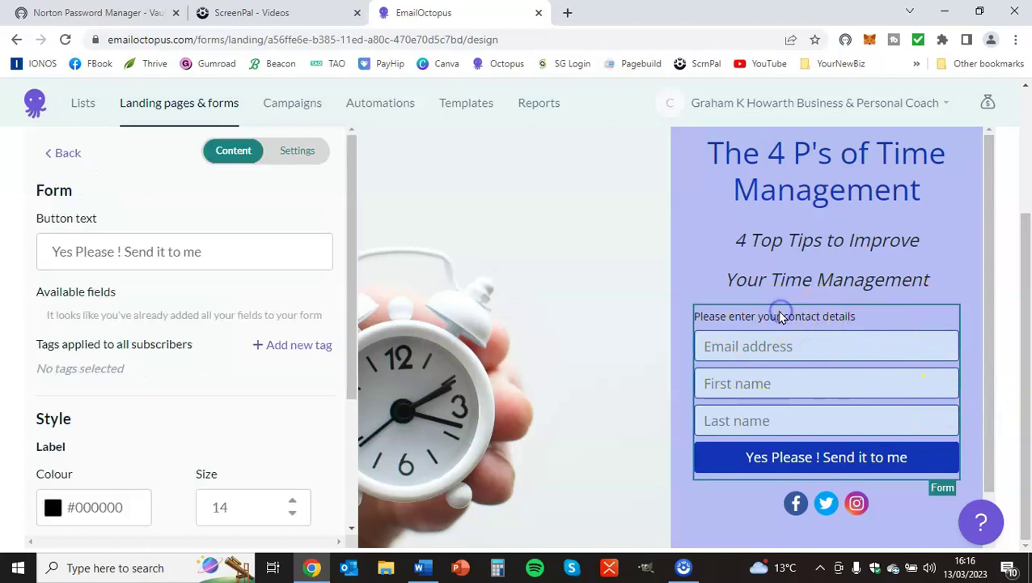
scroll(202, 292, down, 1)
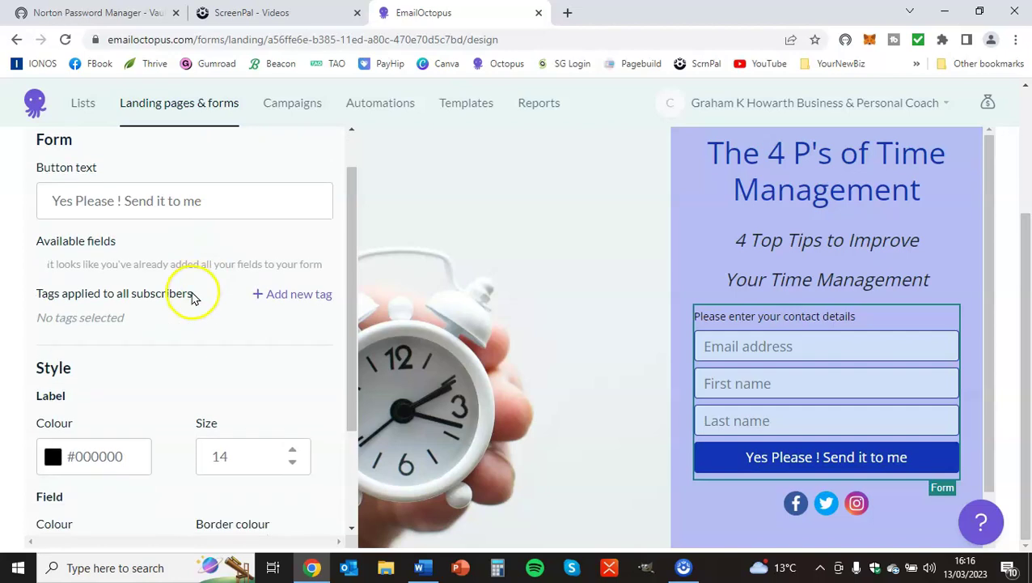
scroll(195, 283, down, 3)
scroll(267, 178, up, 3)
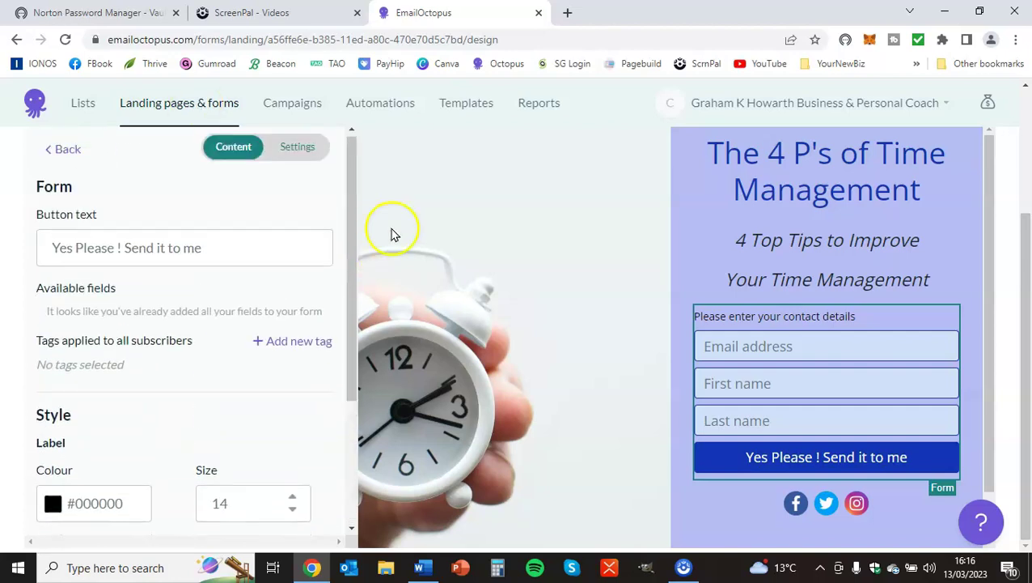
click(704, 213)
click(716, 479)
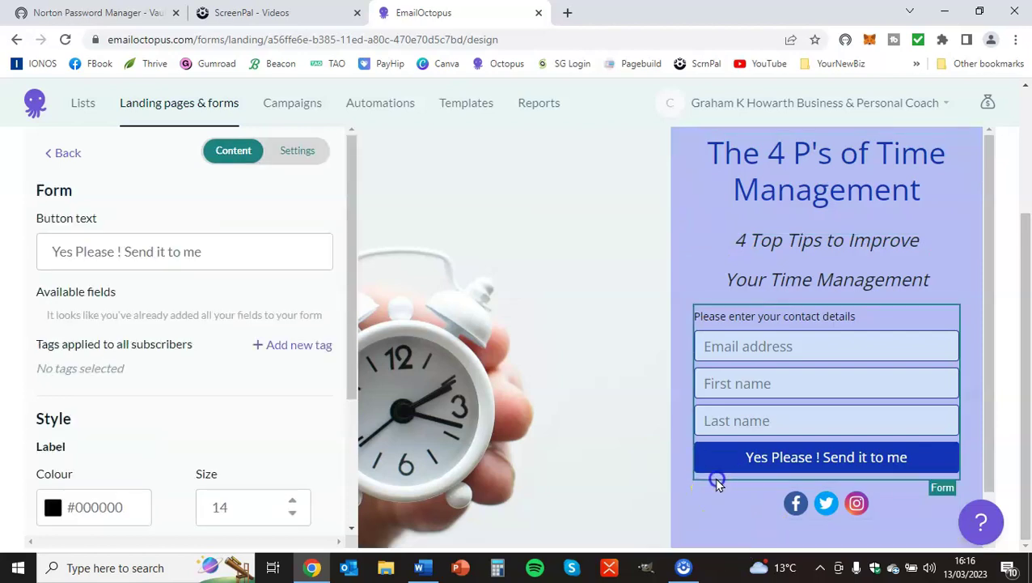
scroll(205, 263, down, 4)
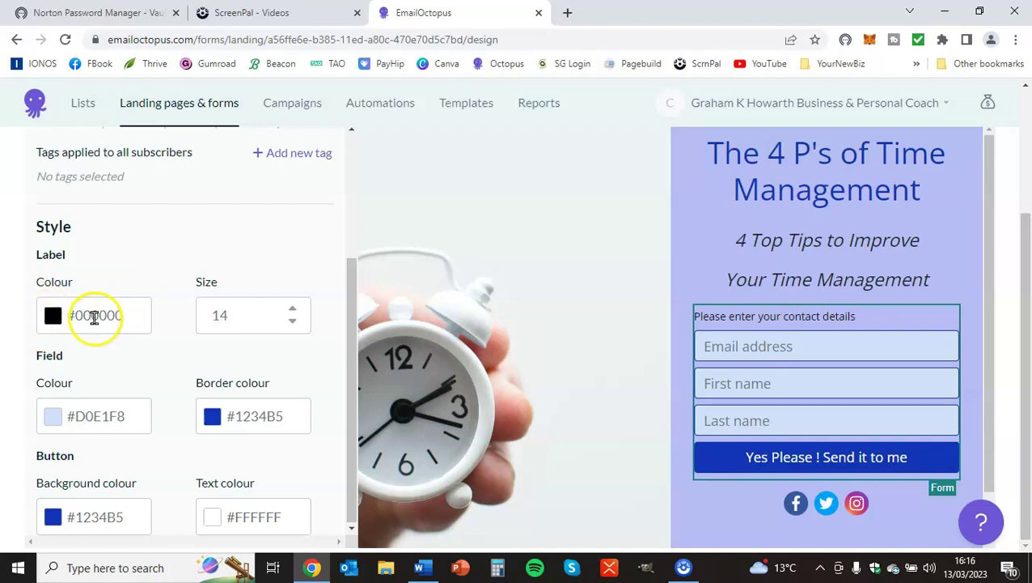
click(55, 316)
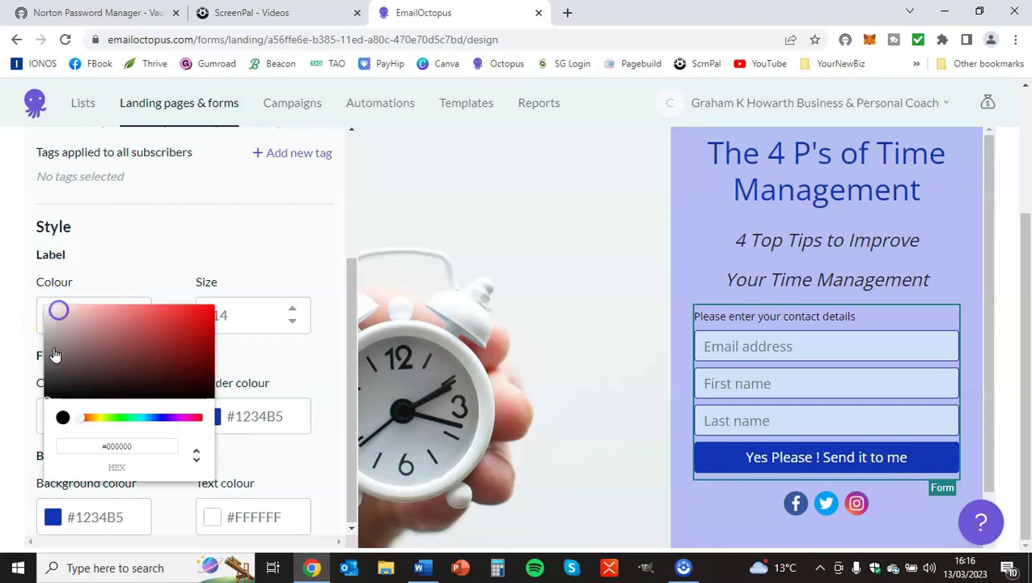
click(156, 212)
click(140, 314)
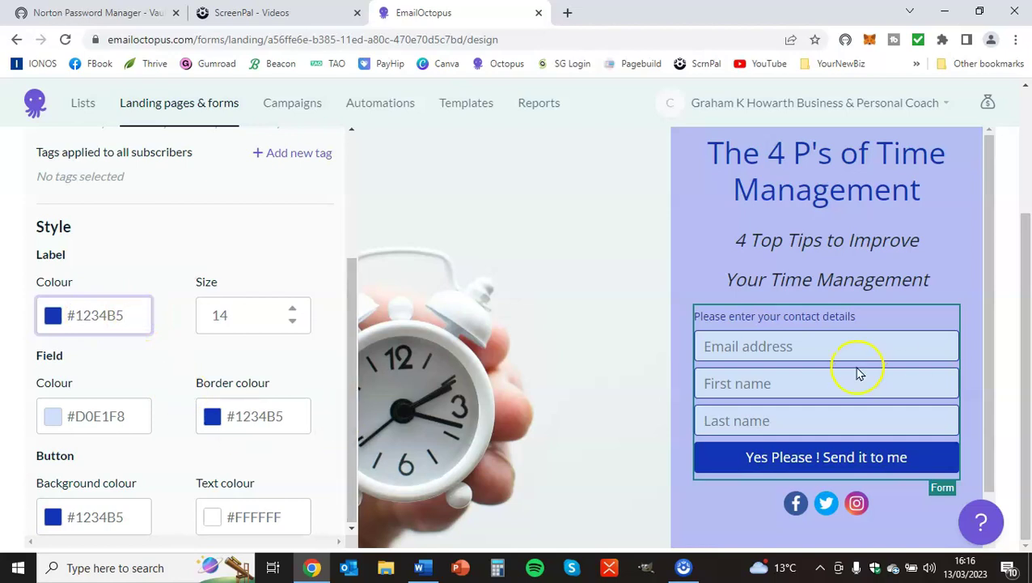
Step: Set the sign-up form's label size to 16 and deselect the form
click(293, 312)
click(293, 312)
click(293, 312)
click(292, 313)
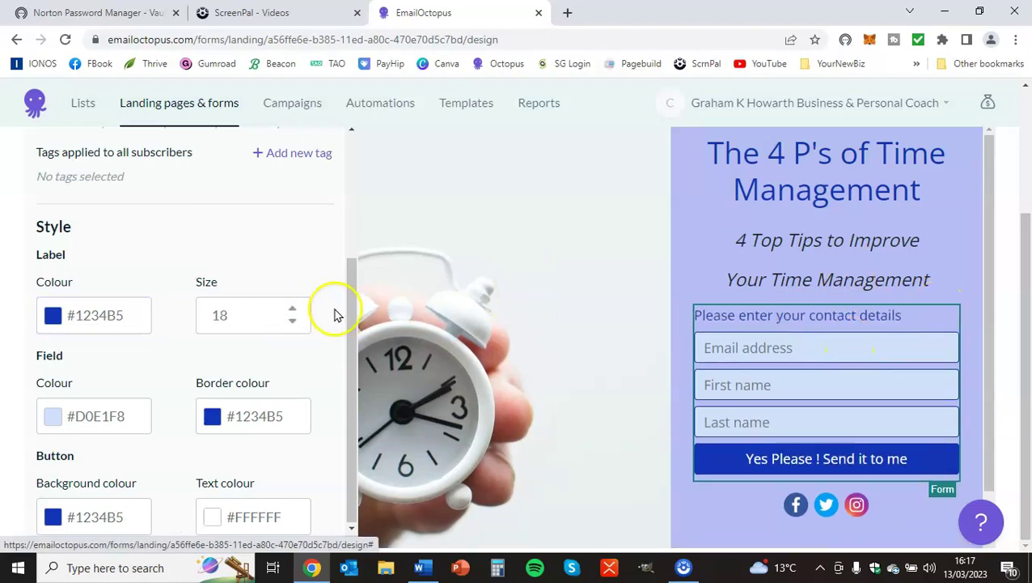
click(290, 322)
click(290, 323)
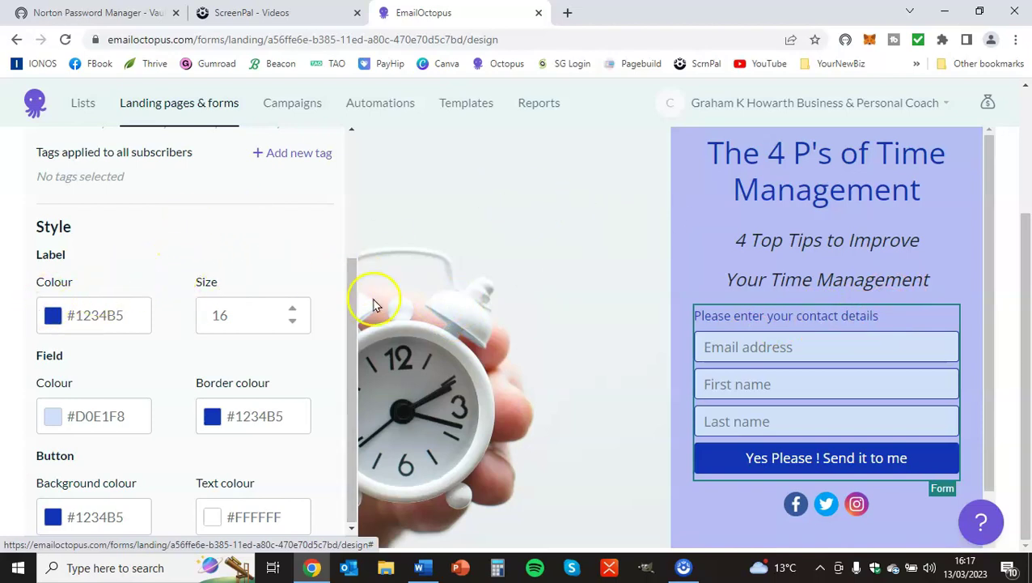
click(603, 213)
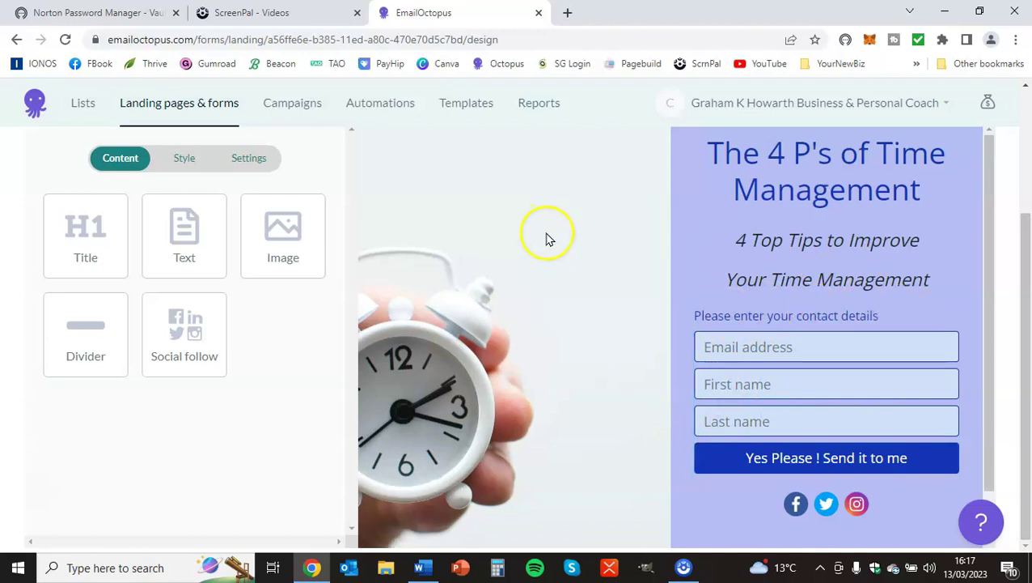
Step: Preview the landing page in the desktop layout and look over its title, sign-up form and social links
drag(1021, 279, 1024, 188)
click(965, 170)
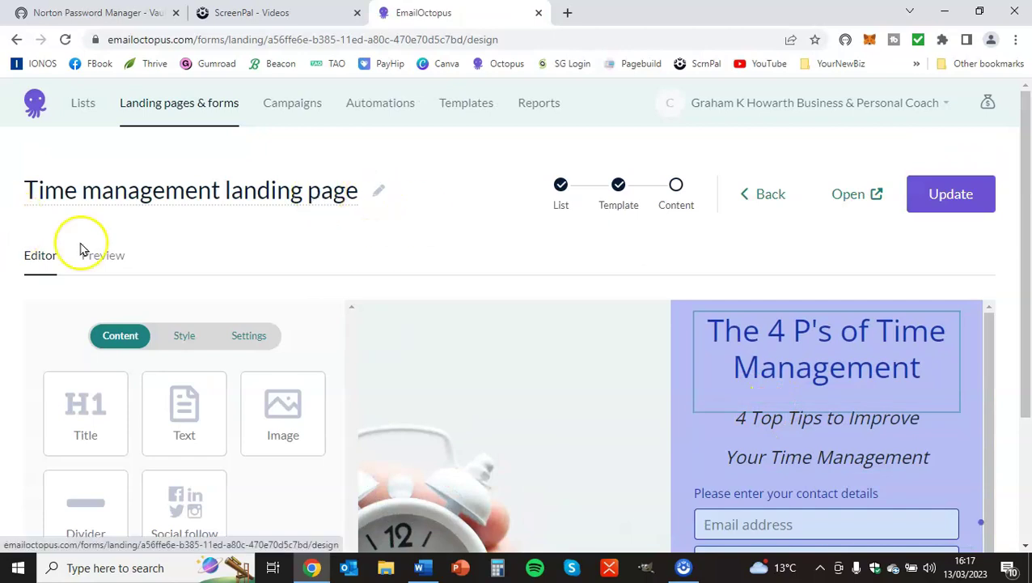
click(111, 256)
scroll(386, 205, down, 3)
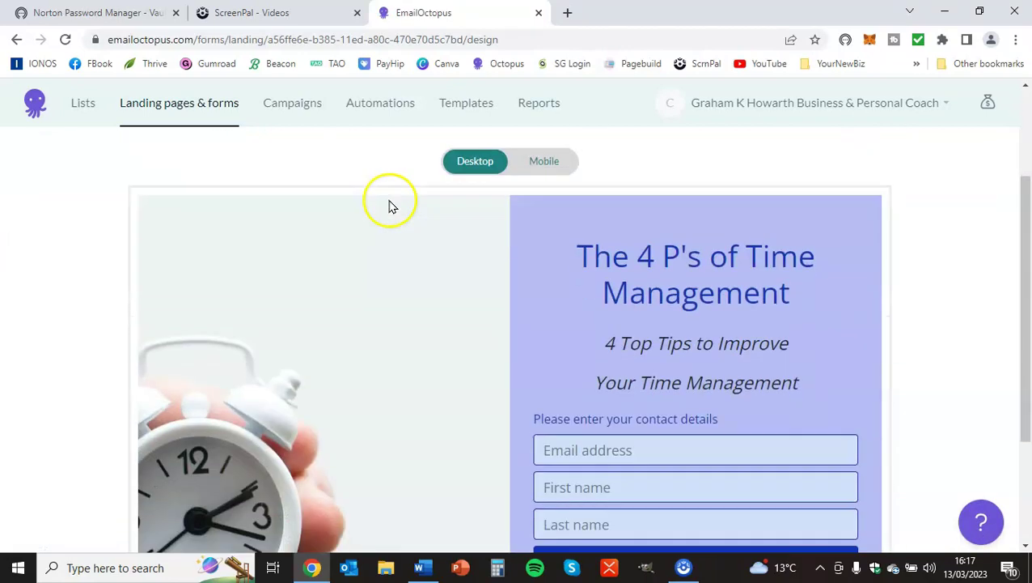
scroll(699, 380, up, 2)
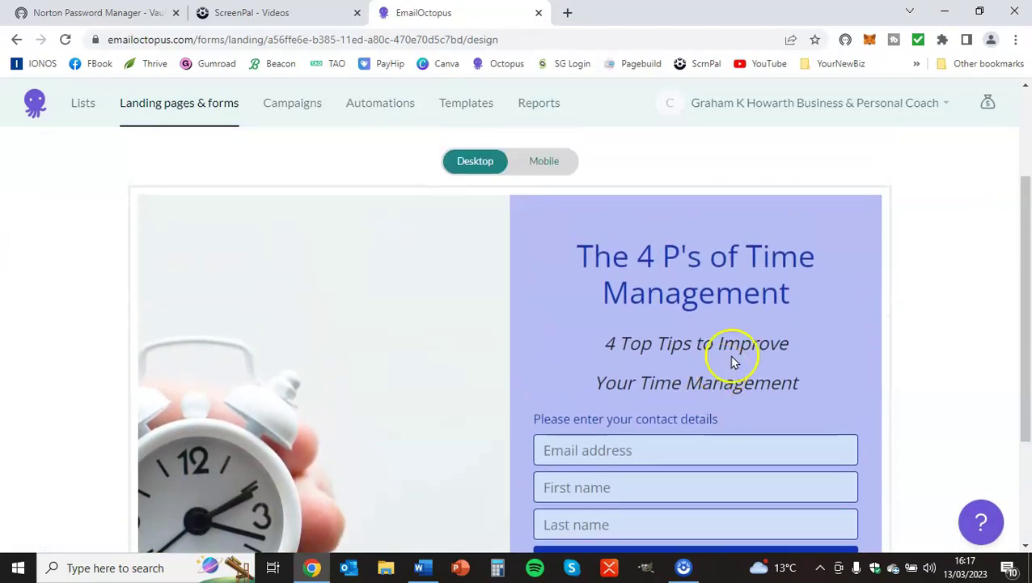
scroll(860, 326, down, 2)
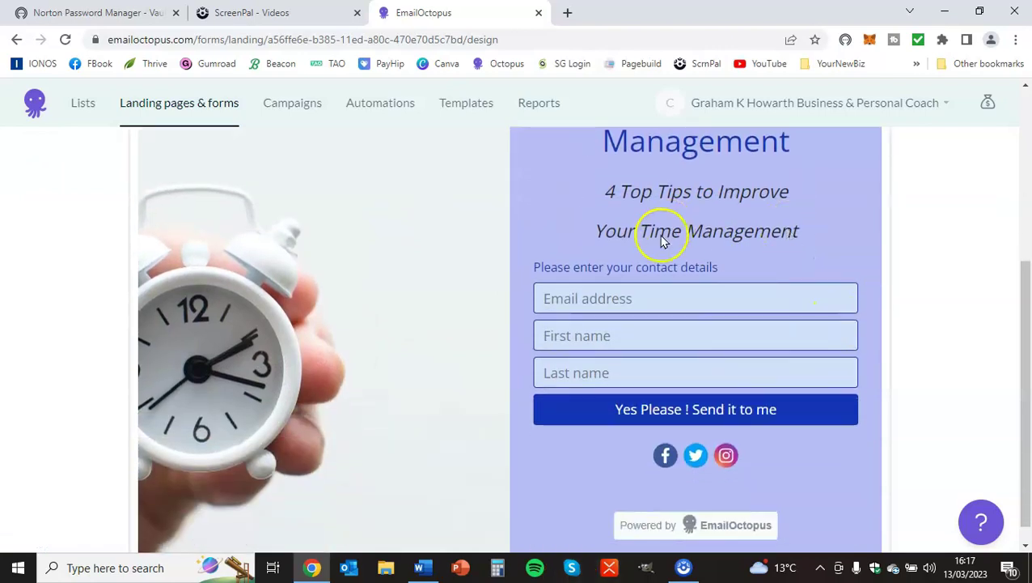
scroll(879, 347, up, 1)
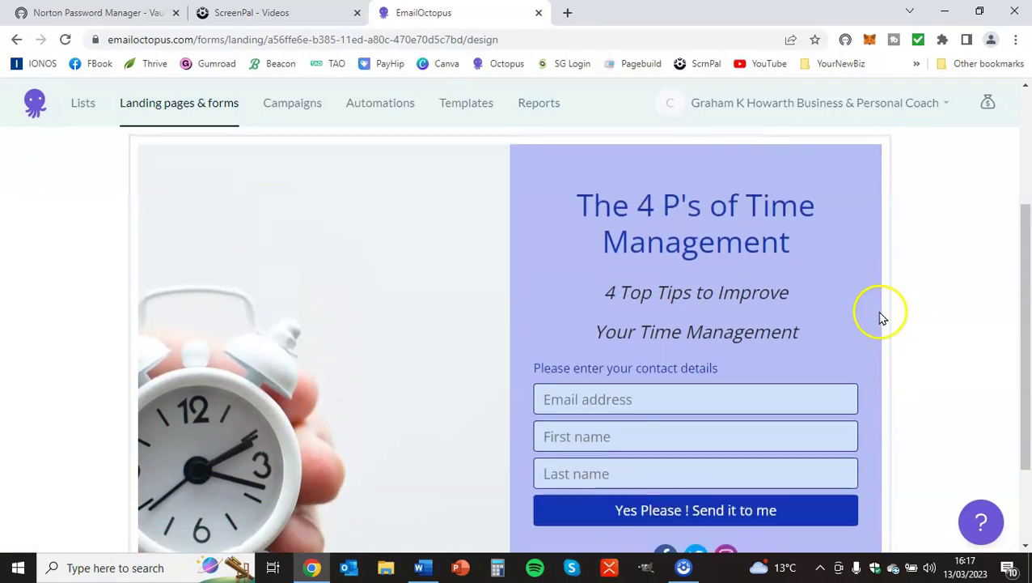